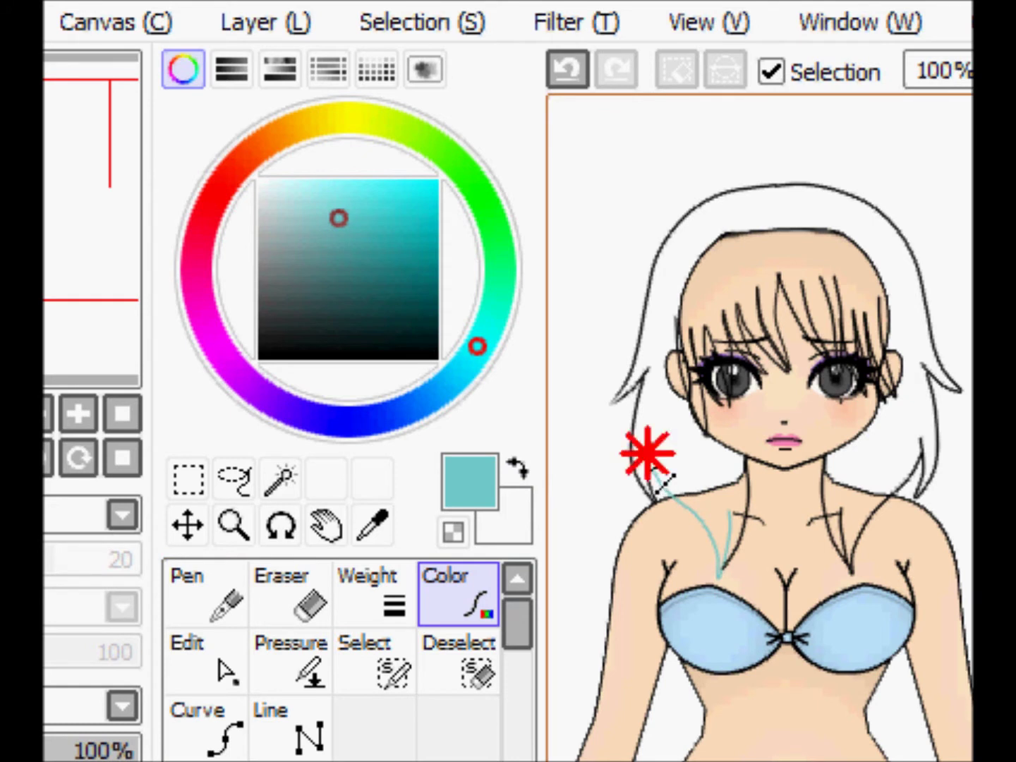
Step: Recolor the hair outline, fringe and side-lock strokes on the outline layer to light teal with the Color tool
{"action": "left_click", "coordinate": [643, 468]}
{"action": "left_click", "coordinate": [639, 336]}
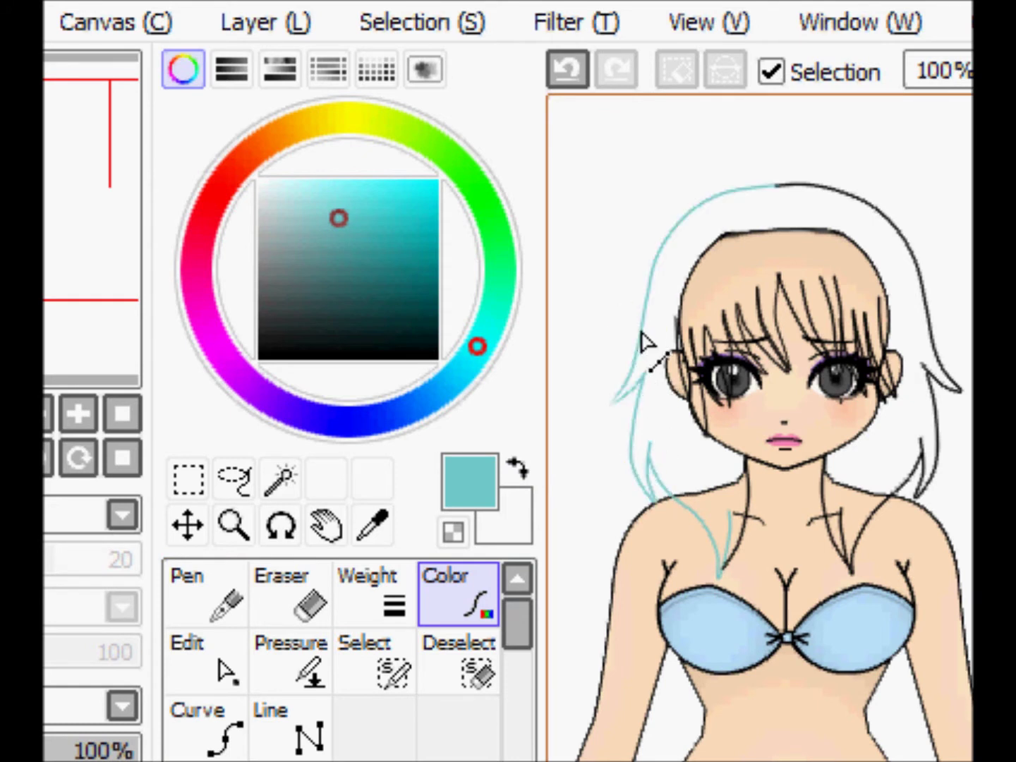
{"action": "left_click", "coordinate": [767, 329]}
{"action": "mouse_move", "coordinate": [802, 303]}
{"action": "left_mouse_down"}
{"action": "mouse_move", "coordinate": [839, 308]}
{"action": "mouse_move", "coordinate": [872, 336]}
{"action": "mouse_move", "coordinate": [867, 349]}
{"action": "mouse_move", "coordinate": [889, 363]}
{"action": "left_mouse_up"}
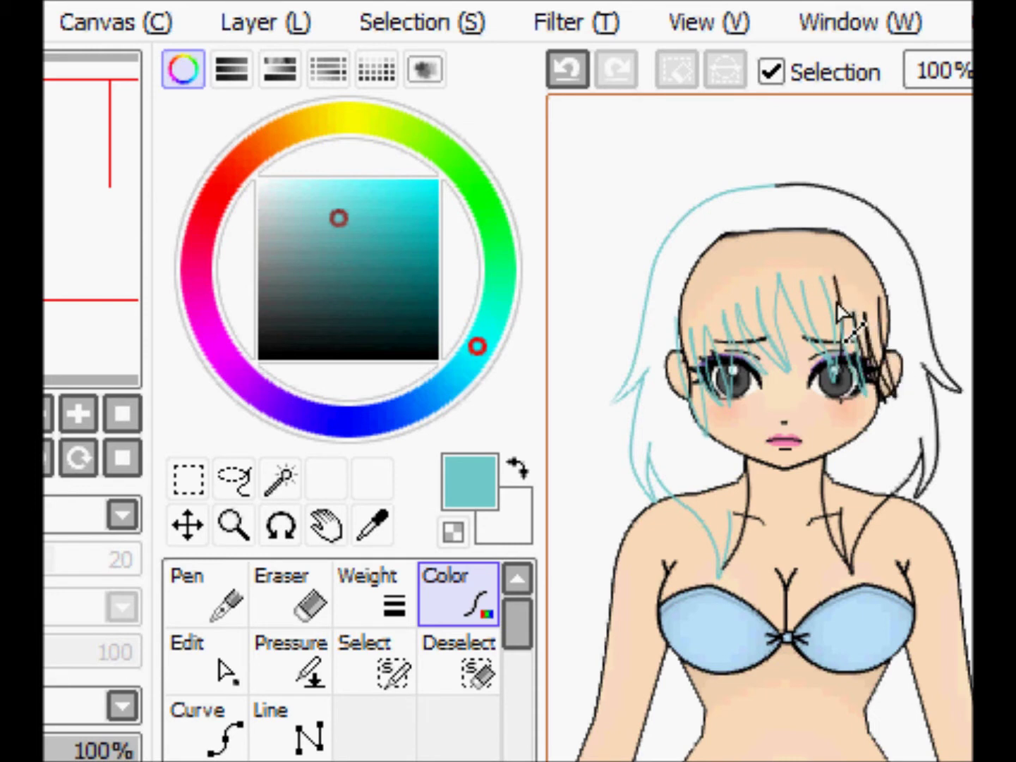
{"action": "left_click", "coordinate": [825, 487]}
{"action": "left_click", "coordinate": [748, 521]}
{"action": "left_click", "coordinate": [862, 550]}
{"action": "left_click", "coordinate": [921, 450]}
{"action": "left_click", "coordinate": [939, 436]}
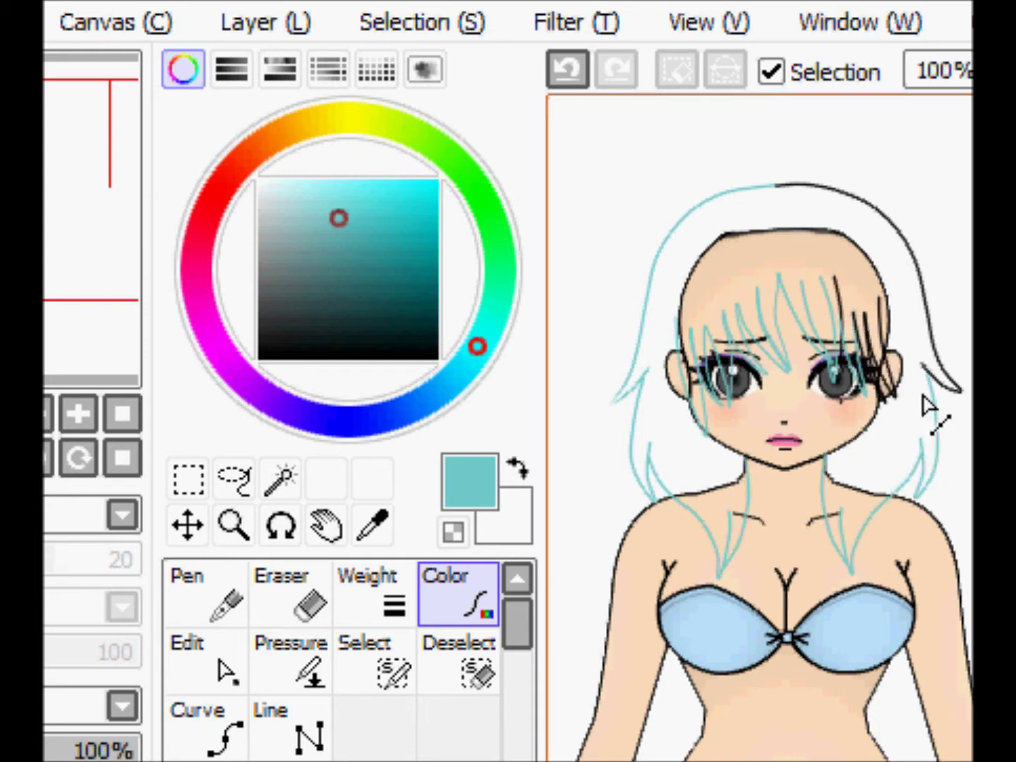
{"action": "left_click", "coordinate": [937, 366]}
{"action": "left_click", "coordinate": [839, 298]}
{"action": "left_click", "coordinate": [889, 322]}
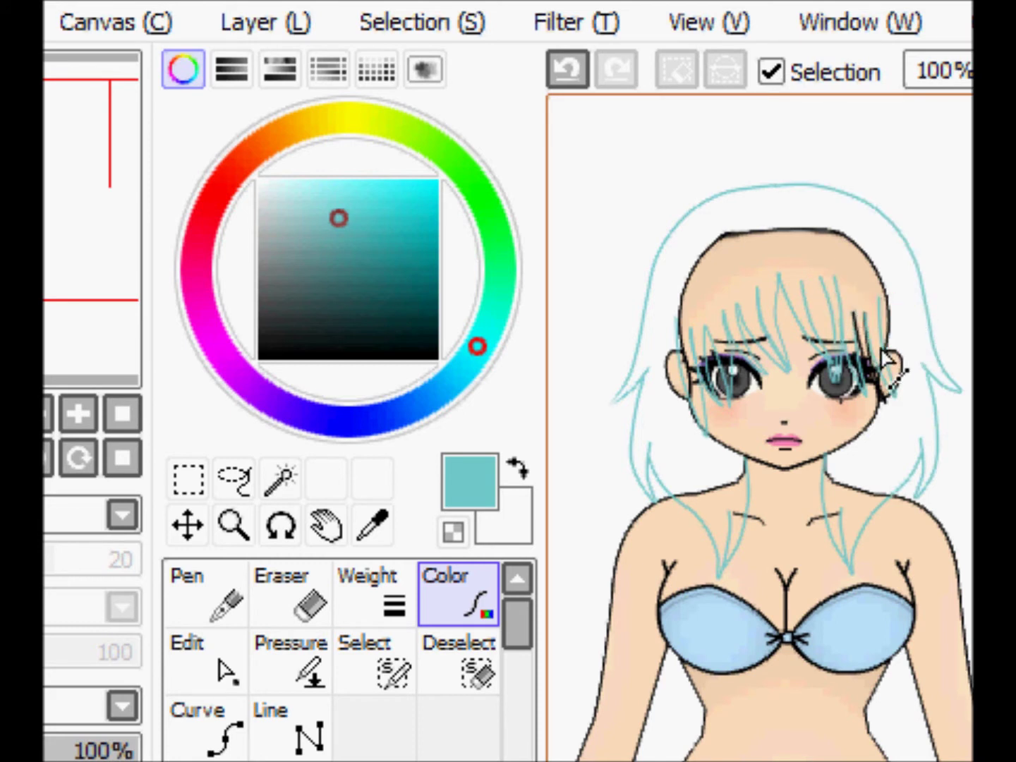
{"action": "left_click", "coordinate": [853, 321]}
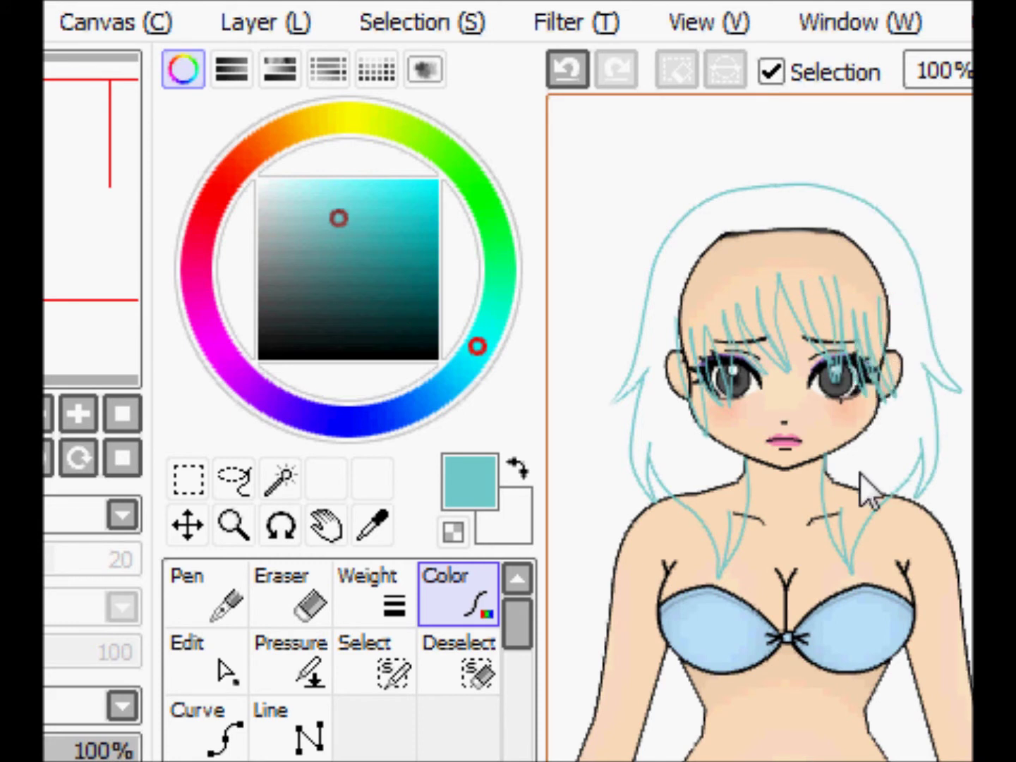
Step: Recolor all the hair strokes to black, including the outer contour, side locks and fringe
{"action": "left_click_drag", "start_coordinate": [415, 323], "coordinate": [502, 424]}
{"action": "left_click", "coordinate": [641, 347]}
{"action": "left_click", "coordinate": [653, 477]}
{"action": "left_click", "coordinate": [708, 542]}
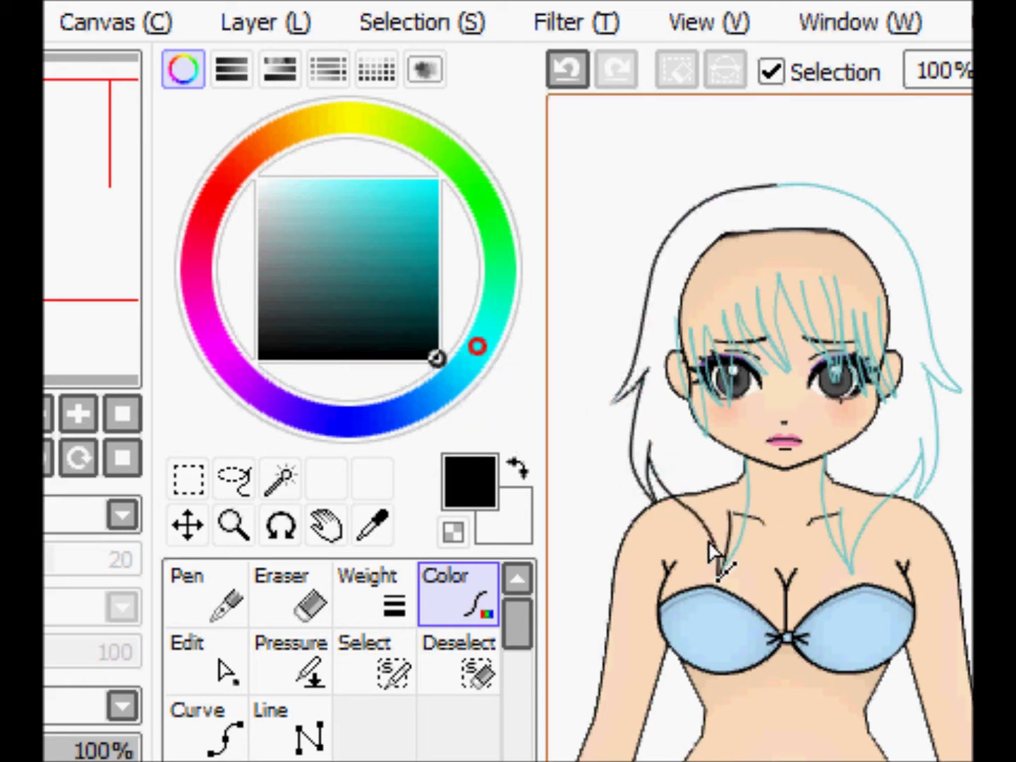
{"action": "left_click", "coordinate": [747, 514]}
{"action": "left_click", "coordinate": [710, 335]}
{"action": "left_click", "coordinate": [833, 332]}
{"action": "left_click", "coordinate": [850, 358]}
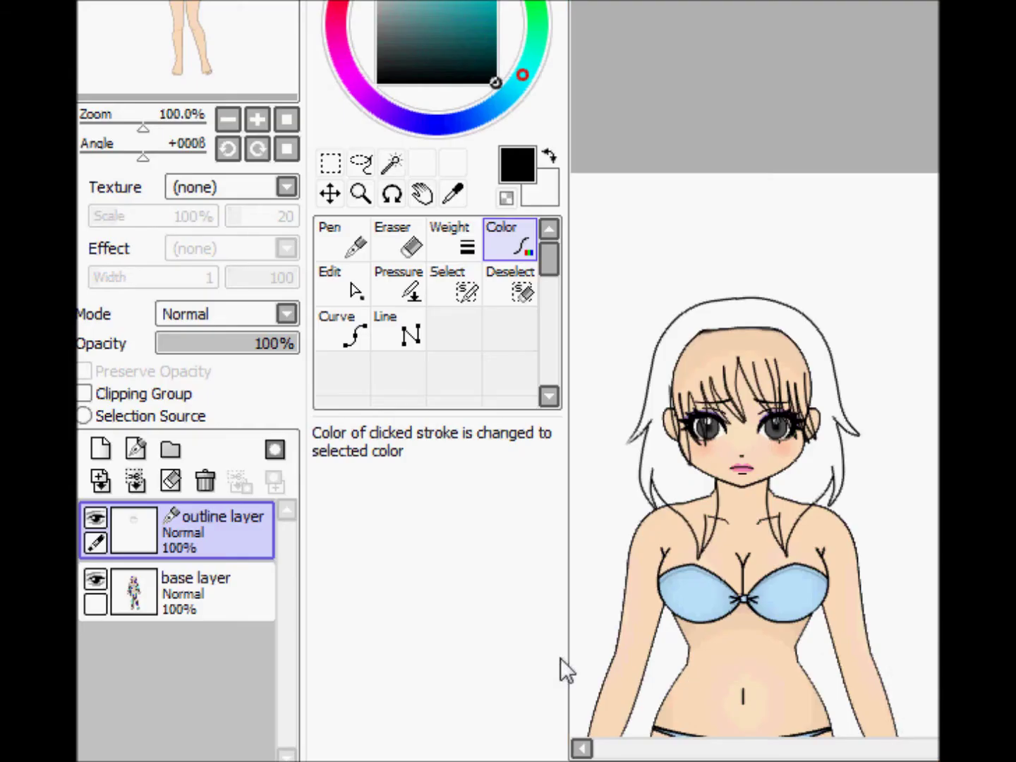
Step: Add a new layer directly above the base layer and choose a dark teal drawing color
{"action": "left_click", "coordinate": [196, 597]}
{"action": "left_click", "coordinate": [99, 452]}
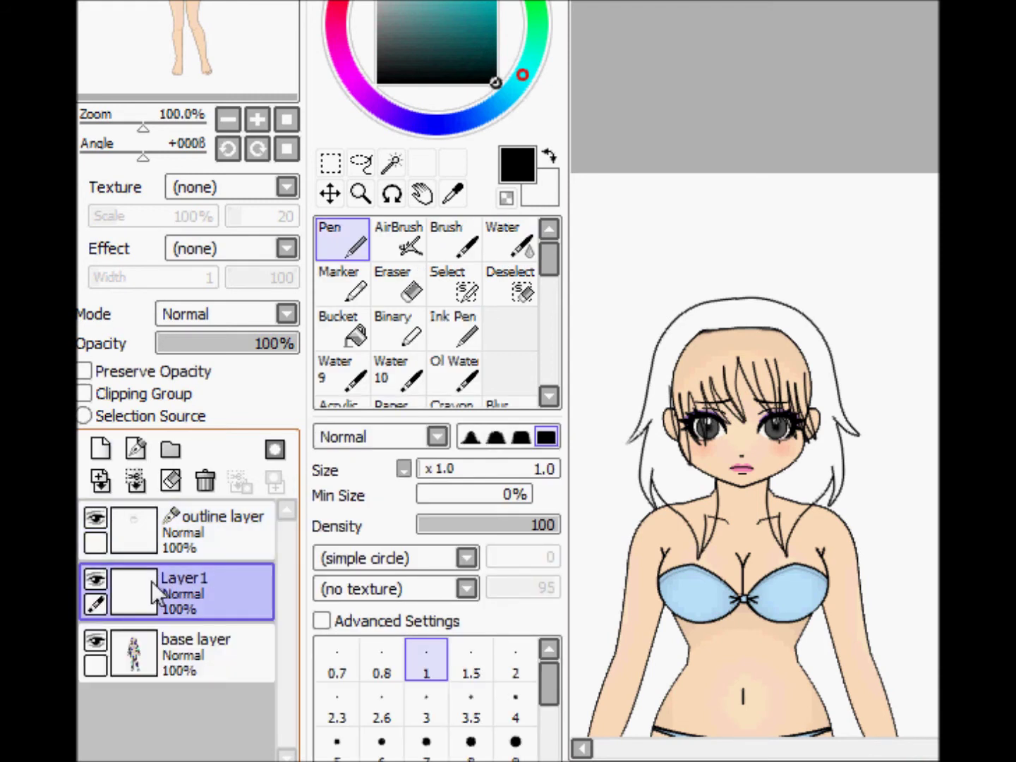
{"action": "left_click_drag", "start_coordinate": [449, 48], "coordinate": [441, 13]}
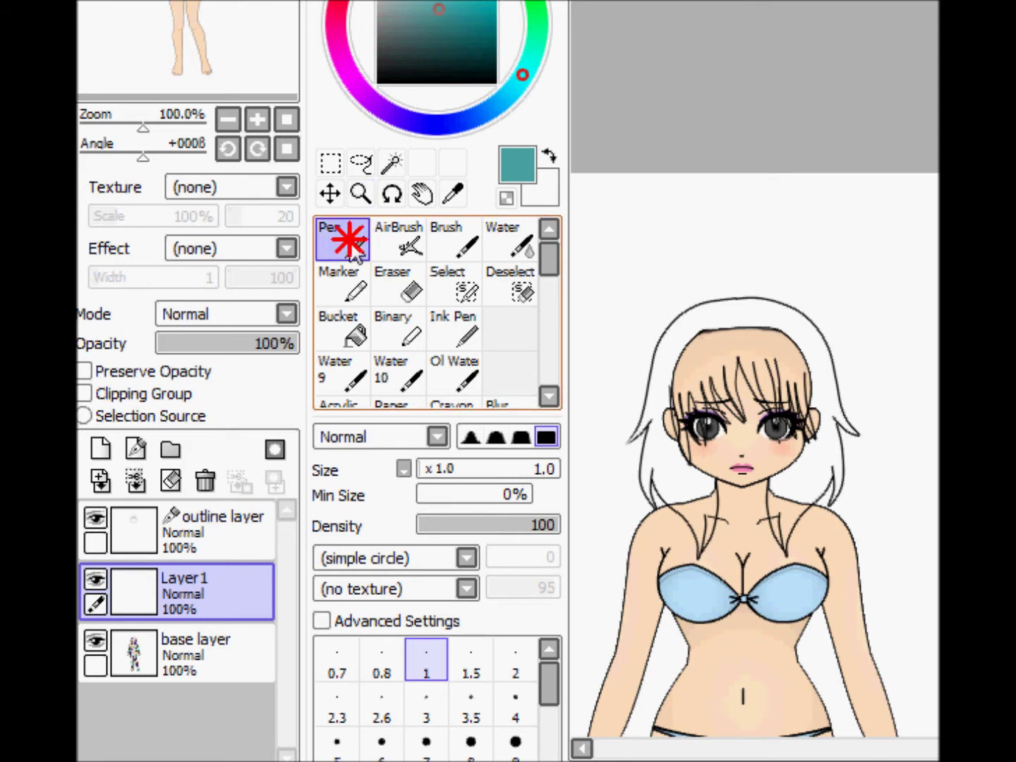
Step: Paint the hair area inside the outline dark teal with the Pen, raising its size to 9
{"action": "left_click_drag", "start_coordinate": [240, 56], "coordinate": [260, 99]}
{"action": "left_click_drag", "start_coordinate": [669, 284], "coordinate": [677, 279]}
{"action": "mouse_move", "coordinate": [426, 468]}
{"action": "left_mouse_down"}
{"action": "mouse_move", "coordinate": [439, 468]}
{"action": "mouse_move", "coordinate": [431, 465]}
{"action": "left_mouse_up"}
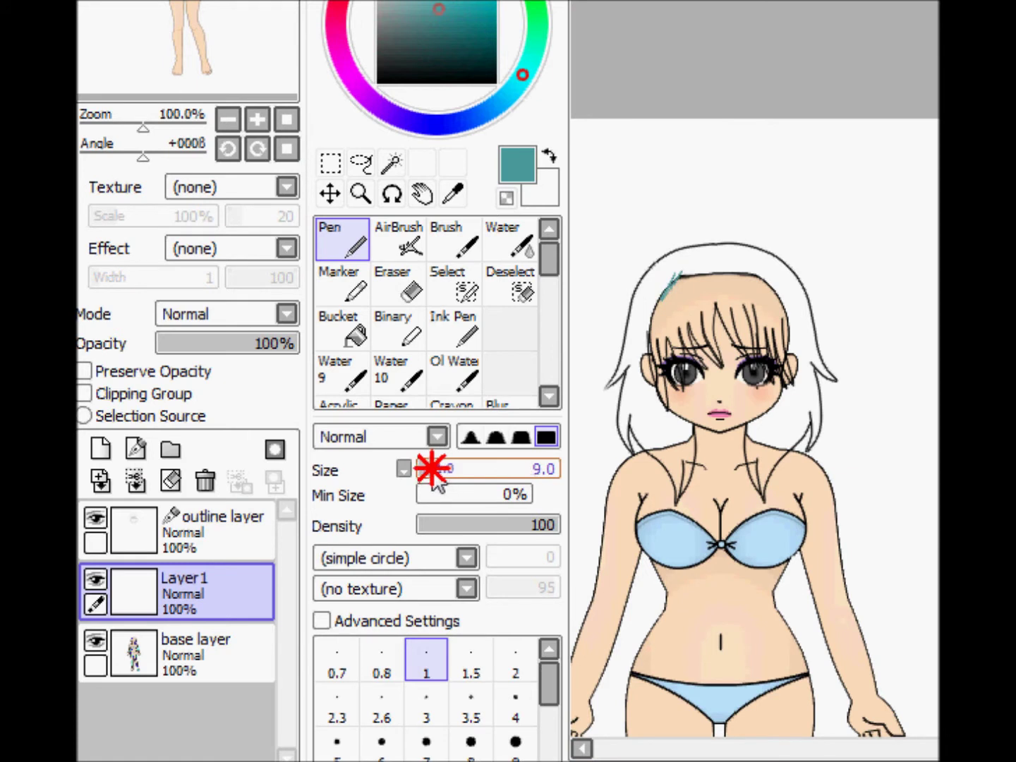
{"action": "mouse_move", "coordinate": [660, 310]}
{"action": "left_mouse_down"}
{"action": "mouse_move", "coordinate": [667, 278]}
{"action": "mouse_move", "coordinate": [680, 275]}
{"action": "mouse_move", "coordinate": [652, 325]}
{"action": "mouse_move", "coordinate": [686, 287]}
{"action": "mouse_move", "coordinate": [650, 334]}
{"action": "mouse_move", "coordinate": [648, 403]}
{"action": "mouse_move", "coordinate": [641, 367]}
{"action": "mouse_move", "coordinate": [628, 414]}
{"action": "mouse_move", "coordinate": [627, 393]}
{"action": "mouse_move", "coordinate": [648, 443]}
{"action": "mouse_move", "coordinate": [667, 454]}
{"action": "mouse_move", "coordinate": [644, 396]}
{"action": "mouse_move", "coordinate": [650, 416]}
{"action": "mouse_move", "coordinate": [646, 377]}
{"action": "mouse_move", "coordinate": [663, 414]}
{"action": "mouse_move", "coordinate": [645, 357]}
{"action": "mouse_move", "coordinate": [650, 349]}
{"action": "mouse_move", "coordinate": [663, 409]}
{"action": "mouse_move", "coordinate": [654, 327]}
{"action": "mouse_move", "coordinate": [665, 317]}
{"action": "mouse_move", "coordinate": [664, 379]}
{"action": "mouse_move", "coordinate": [662, 338]}
{"action": "mouse_move", "coordinate": [675, 322]}
{"action": "mouse_move", "coordinate": [677, 339]}
{"action": "mouse_move", "coordinate": [684, 300]}
{"action": "mouse_move", "coordinate": [678, 322]}
{"action": "mouse_move", "coordinate": [708, 301]}
{"action": "mouse_move", "coordinate": [694, 319]}
{"action": "mouse_move", "coordinate": [716, 355]}
{"action": "mouse_move", "coordinate": [690, 316]}
{"action": "mouse_move", "coordinate": [704, 335]}
{"action": "mouse_move", "coordinate": [706, 310]}
{"action": "mouse_move", "coordinate": [626, 352]}
{"action": "mouse_move", "coordinate": [660, 263]}
{"action": "mouse_move", "coordinate": [674, 277]}
{"action": "mouse_move", "coordinate": [708, 250]}
{"action": "mouse_move", "coordinate": [764, 256]}
{"action": "mouse_move", "coordinate": [688, 253]}
{"action": "mouse_move", "coordinate": [652, 286]}
{"action": "mouse_move", "coordinate": [672, 256]}
{"action": "mouse_move", "coordinate": [642, 310]}
{"action": "left_mouse_up"}
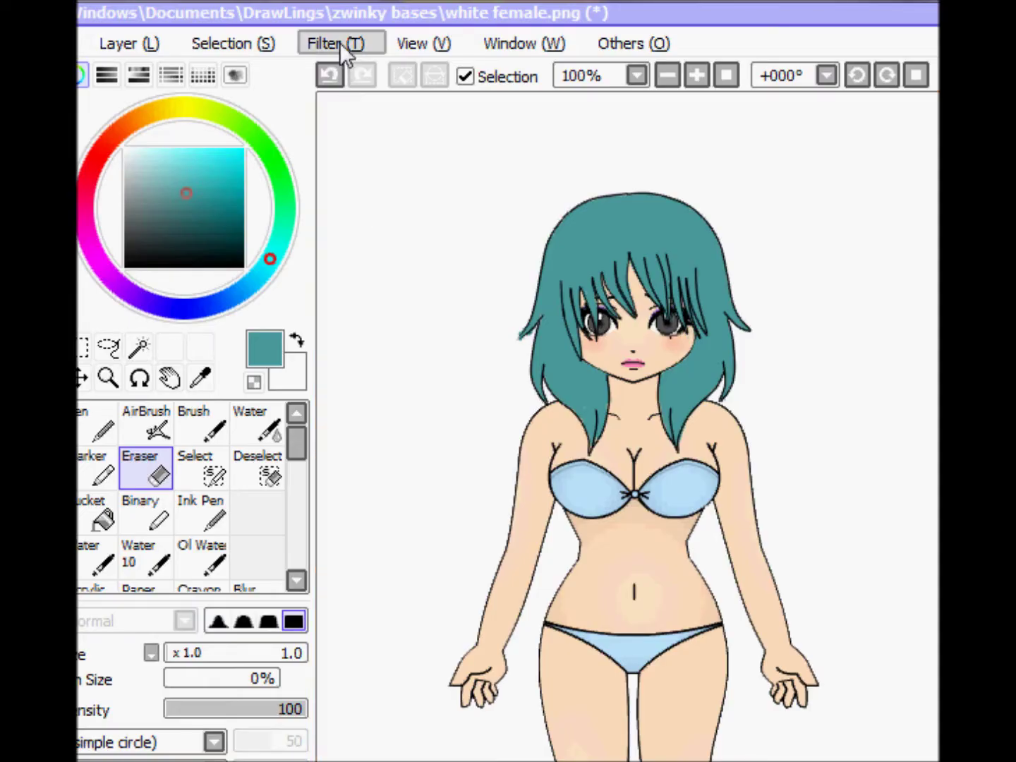
Step: Turn the hair color pink with Hue and Saturation, using Hue -100, Saturation +64 and Luminescence +66
{"action": "left_click", "coordinate": [342, 44]}
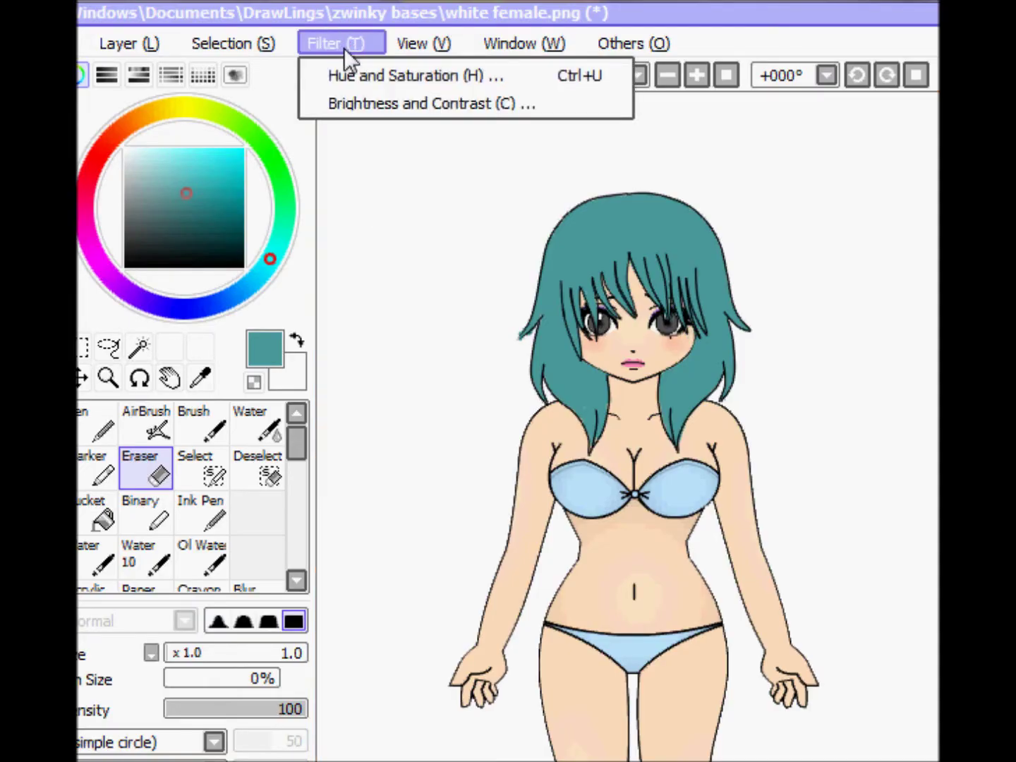
{"action": "left_click", "coordinate": [319, 78]}
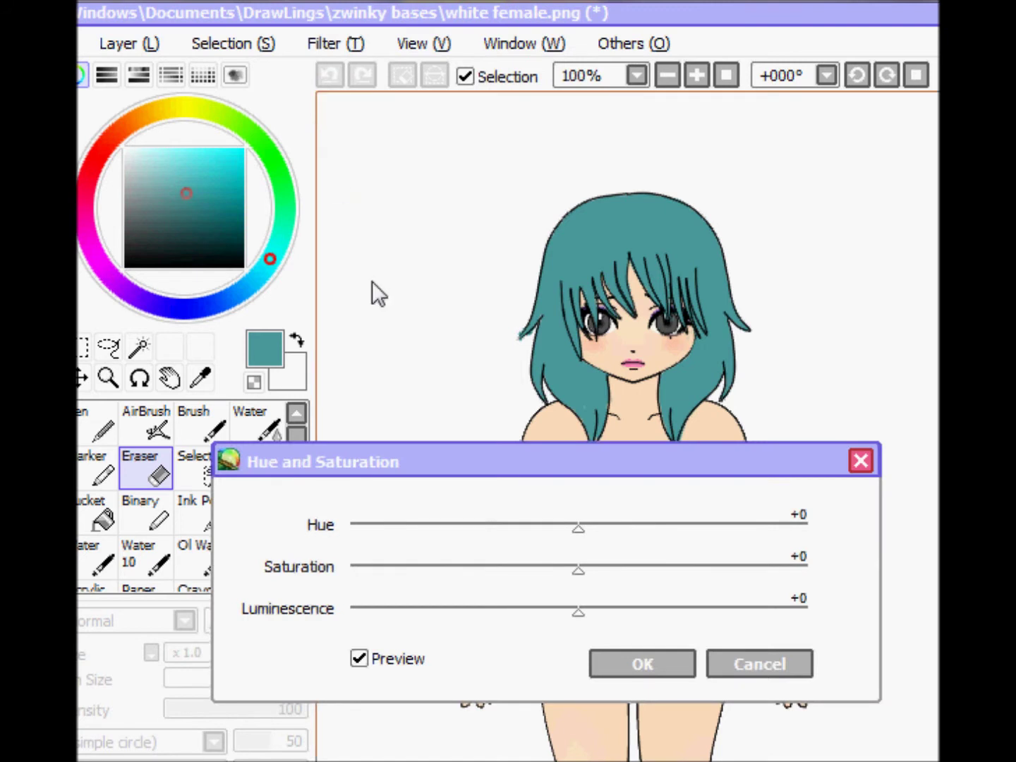
{"action": "left_click", "coordinate": [565, 534]}
{"action": "left_click_drag", "start_coordinate": [566, 535], "coordinate": [477, 544]}
{"action": "left_click_drag", "start_coordinate": [577, 462], "coordinate": [597, 508]}
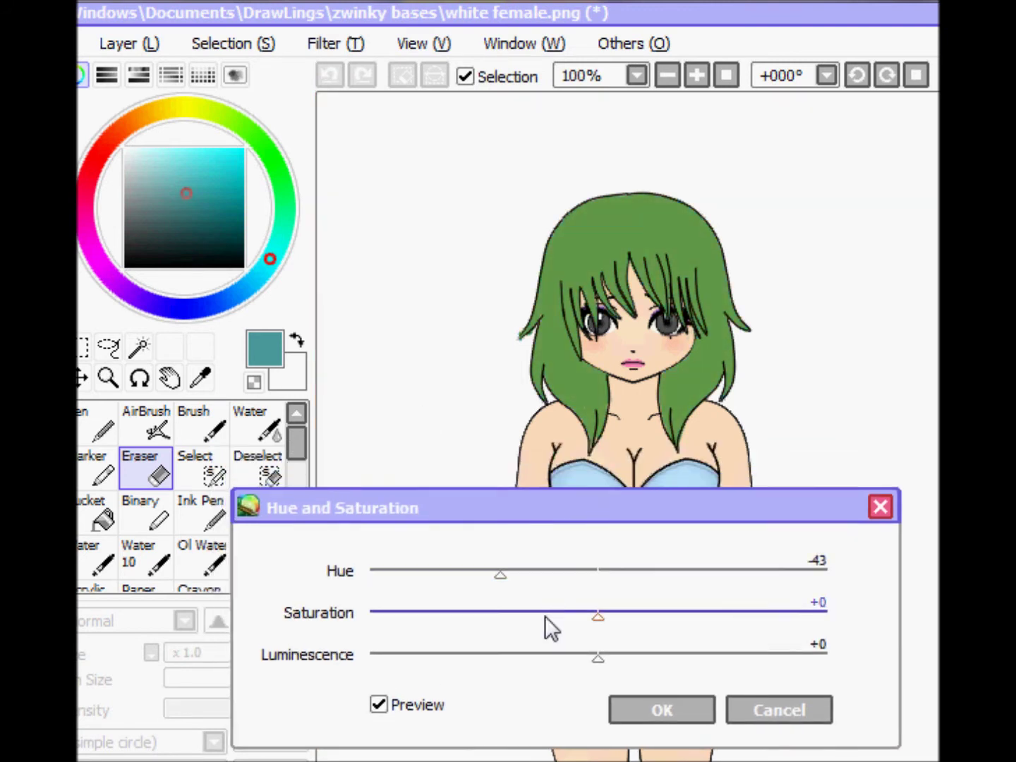
{"action": "left_click_drag", "start_coordinate": [500, 577], "coordinate": [370, 583]}
{"action": "left_click_drag", "start_coordinate": [596, 613], "coordinate": [839, 633]}
{"action": "left_click_drag", "start_coordinate": [598, 656], "coordinate": [746, 672]}
{"action": "left_click_drag", "start_coordinate": [816, 630], "coordinate": [744, 633]}
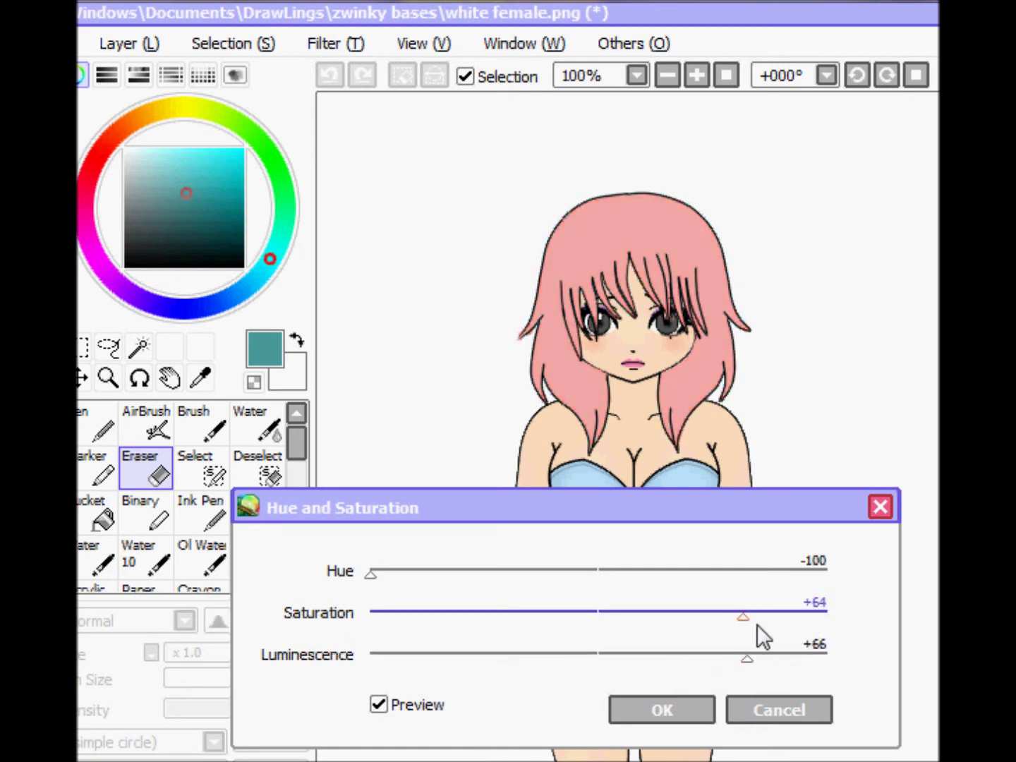
{"action": "left_click", "coordinate": [691, 713]}
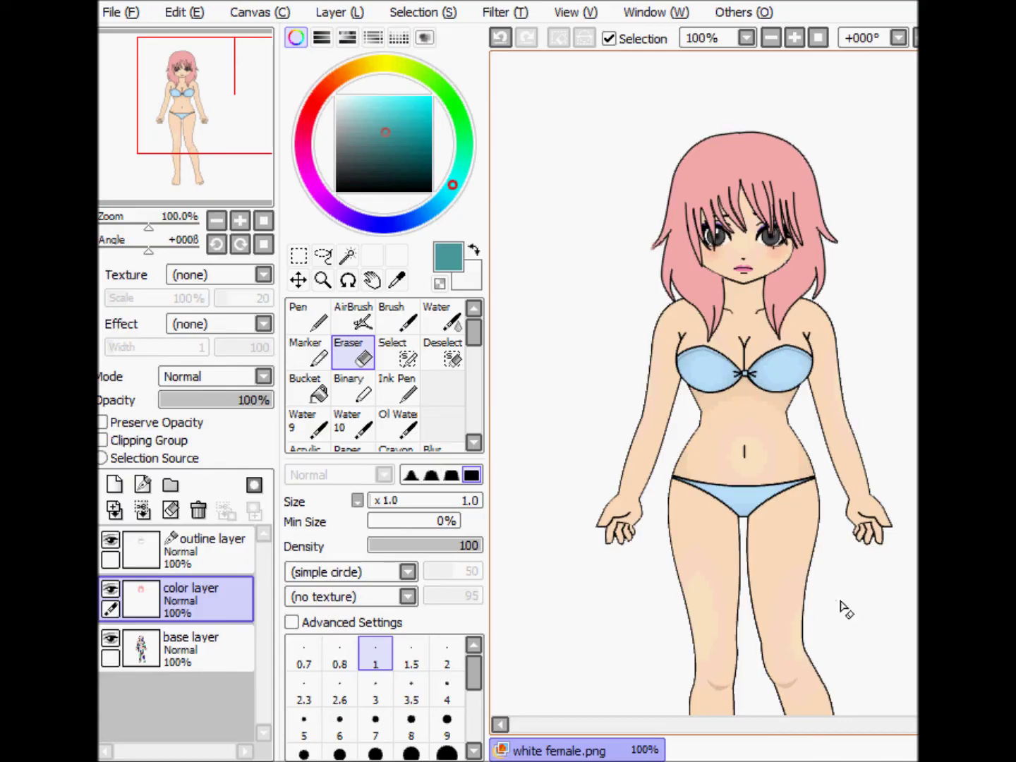
Step: Add a new layer above the color layer, sample the hair's pink and darken it to a dusky shading tone
{"action": "left_click", "coordinate": [114, 485]}
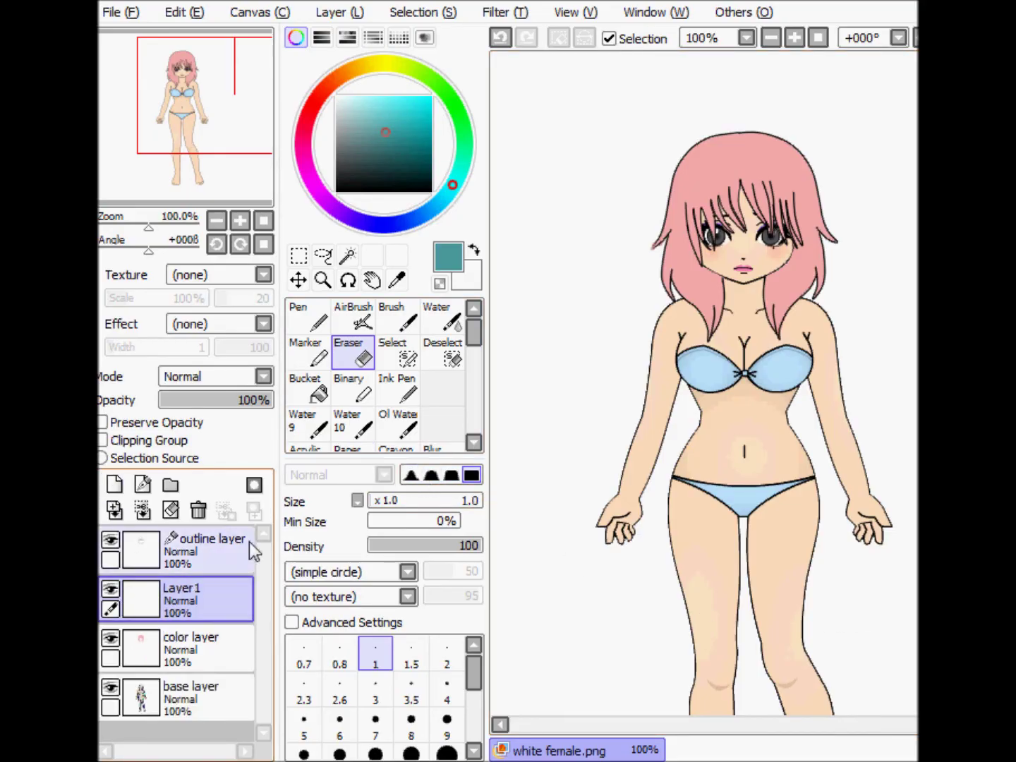
{"action": "left_click", "coordinate": [397, 280]}
{"action": "left_click", "coordinate": [699, 177]}
{"action": "left_click_drag", "start_coordinate": [367, 99], "coordinate": [362, 123]}
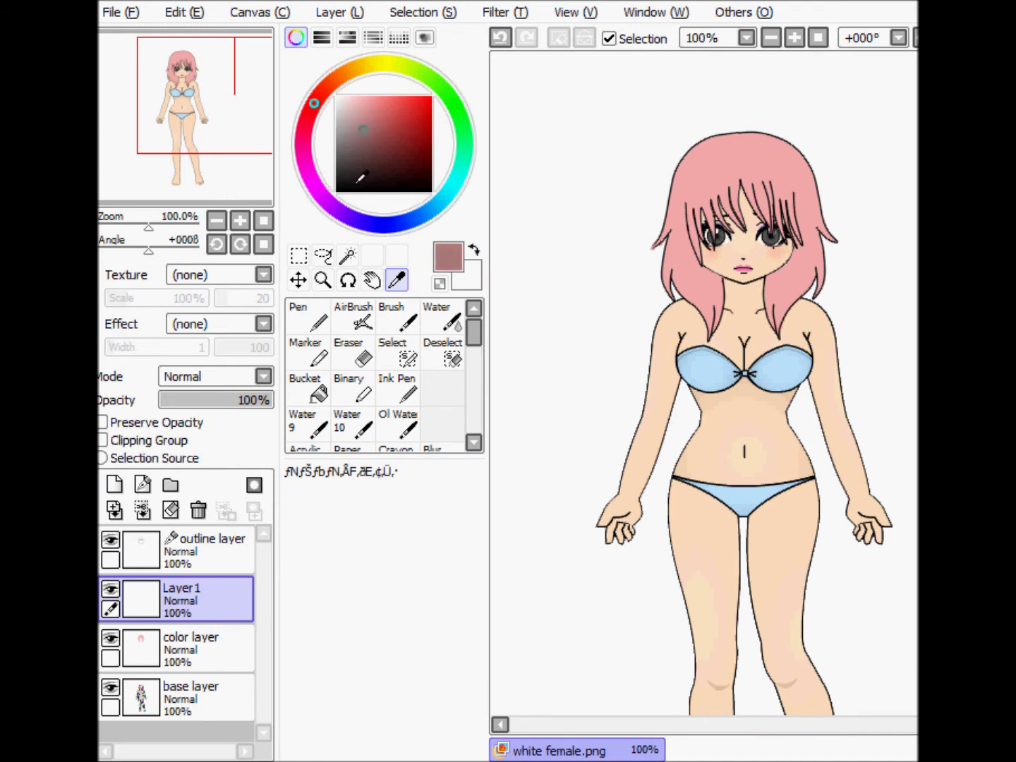
Step: Shade the fringe strands on the left half of the face with the Brush at size 2
{"action": "left_click", "coordinate": [311, 311]}
{"action": "mouse_move", "coordinate": [200, 155]}
{"action": "left_mouse_down"}
{"action": "mouse_move", "coordinate": [214, 152]}
{"action": "mouse_move", "coordinate": [203, 168]}
{"action": "mouse_move", "coordinate": [198, 143]}
{"action": "left_mouse_up"}
{"action": "left_click", "coordinate": [385, 317]}
{"action": "double_click", "coordinate": [241, 221]}
{"action": "left_click_drag", "start_coordinate": [548, 360], "coordinate": [558, 413]}
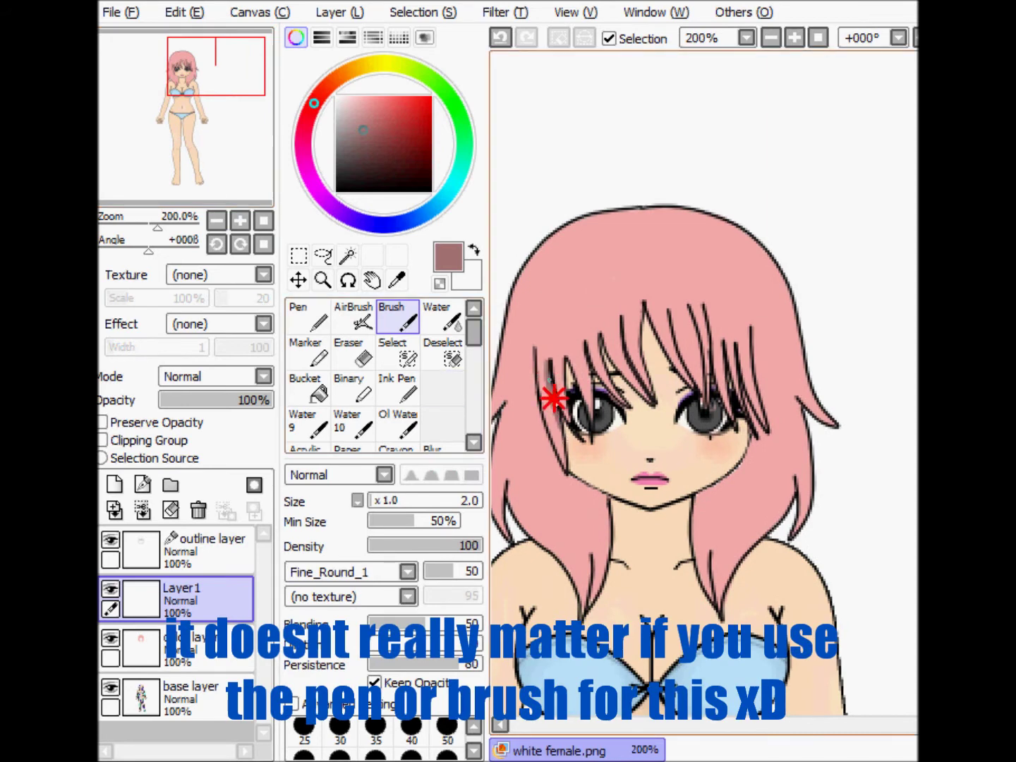
{"action": "left_click_drag", "start_coordinate": [535, 346], "coordinate": [555, 450]}
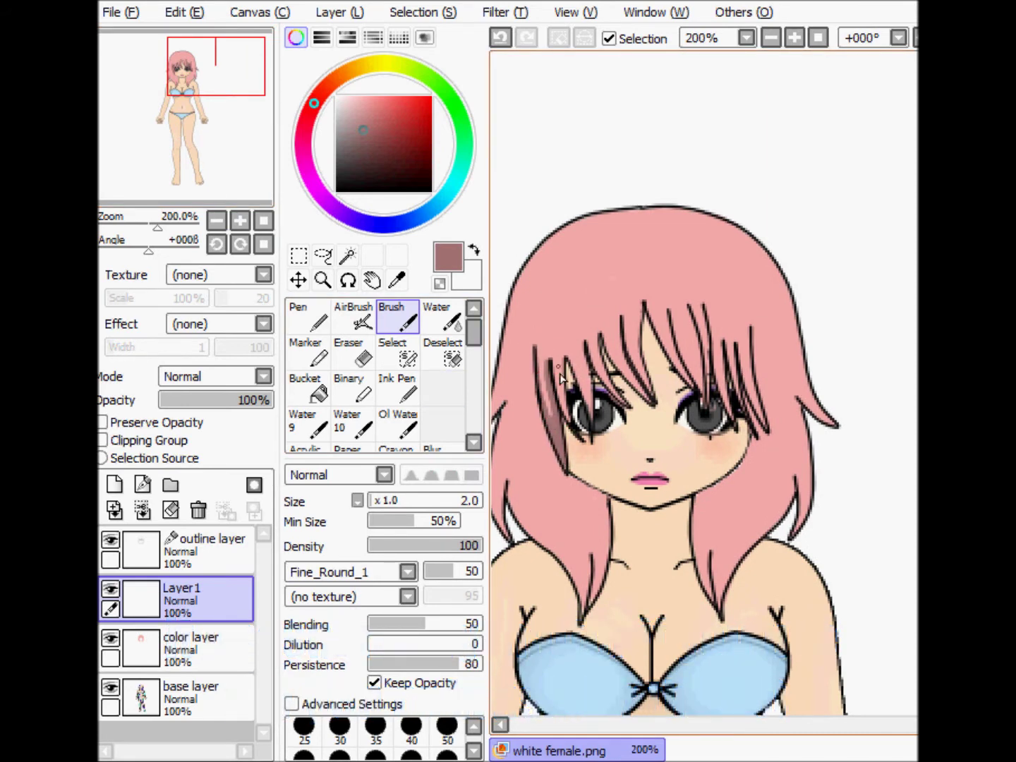
{"action": "left_click_drag", "start_coordinate": [583, 333], "coordinate": [593, 416]}
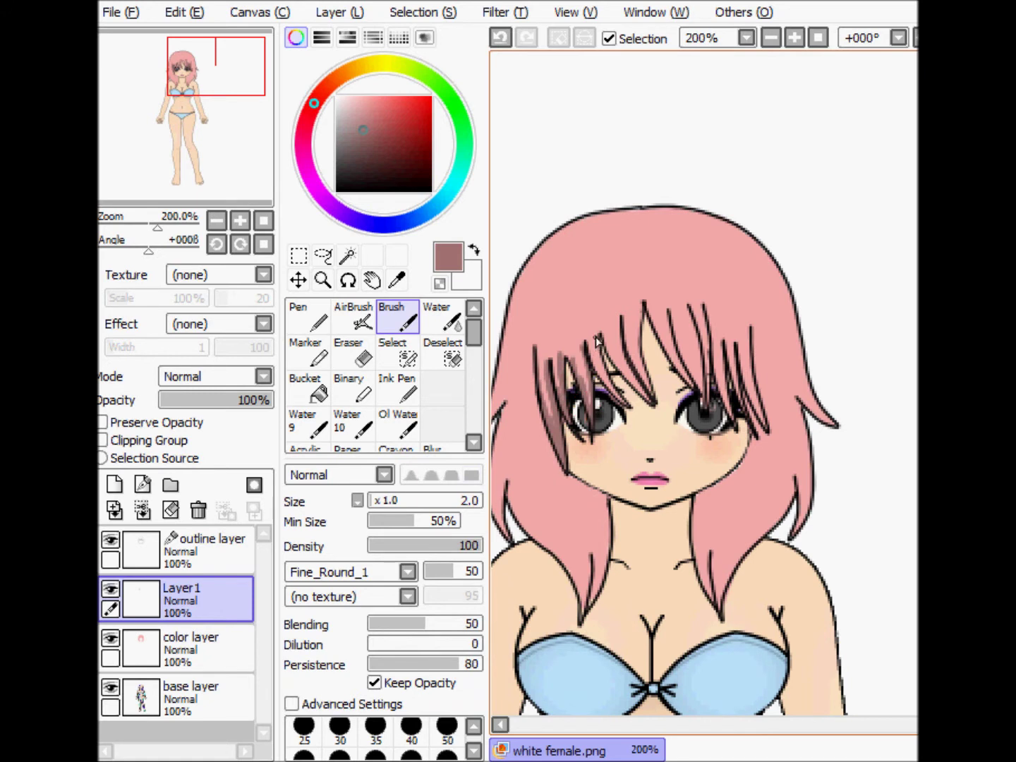
{"action": "left_click_drag", "start_coordinate": [619, 322], "coordinate": [643, 397]}
{"action": "left_click_drag", "start_coordinate": [643, 309], "coordinate": [648, 403]}
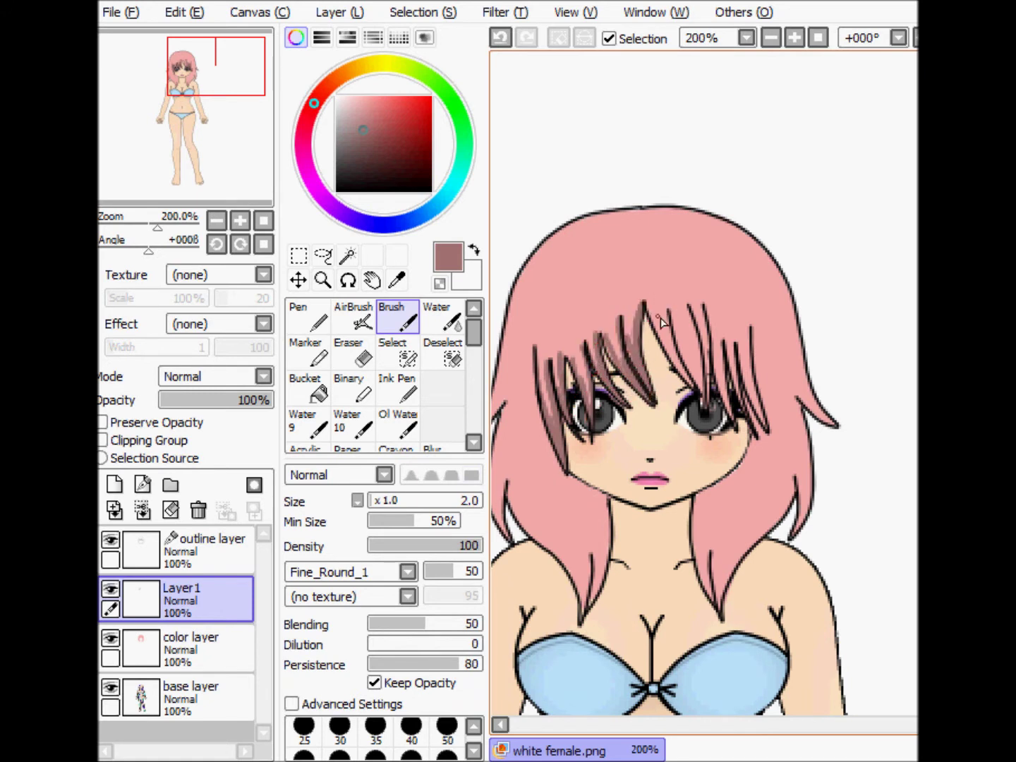
Step: Erase excess shading along the fringe strand beside the central parting
{"action": "left_click", "coordinate": [363, 356]}
{"action": "left_click_drag", "start_coordinate": [637, 311], "coordinate": [637, 358]}
{"action": "left_click_drag", "start_coordinate": [630, 311], "coordinate": [636, 327]}
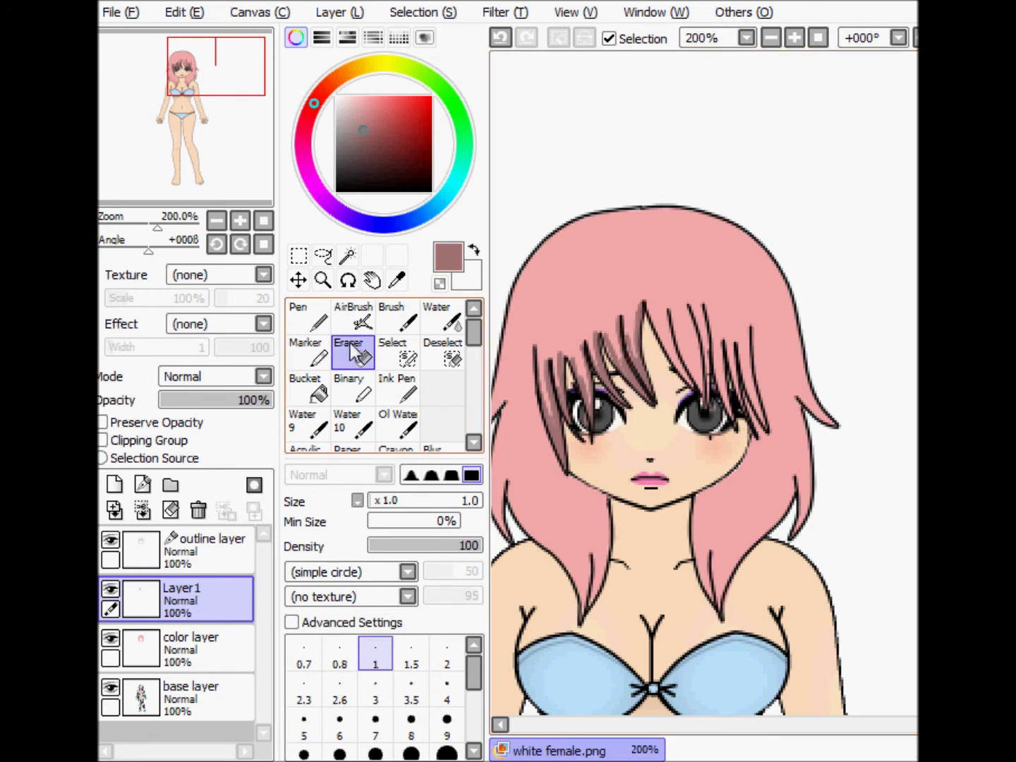
Step: Brush shading onto the fringe strands on the right half of the face and the right lock beside the neck
{"action": "left_click", "coordinate": [314, 323]}
{"action": "left_click", "coordinate": [397, 319]}
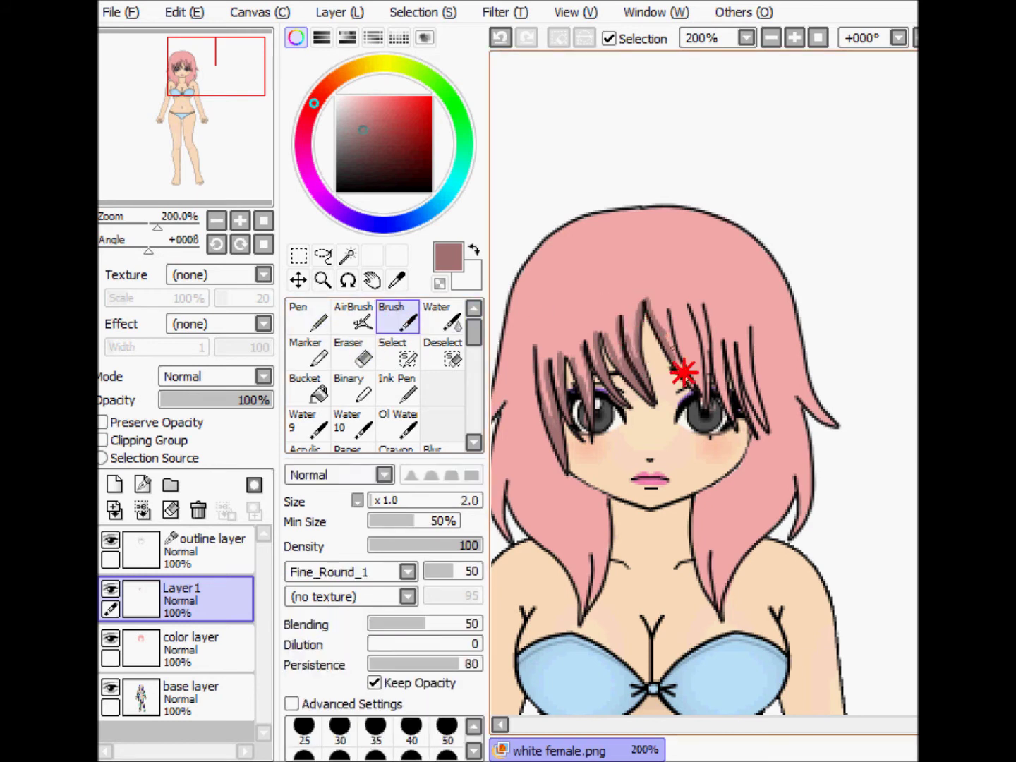
{"action": "left_click_drag", "start_coordinate": [690, 339], "coordinate": [706, 394]}
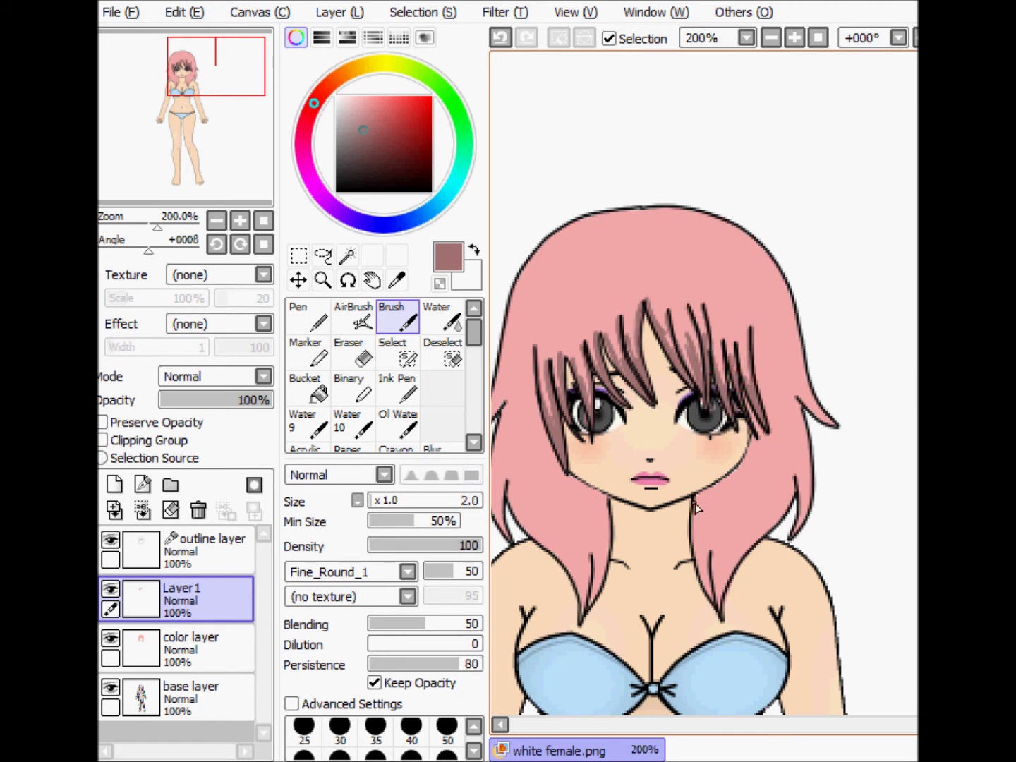
{"action": "left_click_drag", "start_coordinate": [707, 592], "coordinate": [703, 517]}
{"action": "mouse_move", "coordinate": [722, 609]}
{"action": "left_mouse_down"}
{"action": "mouse_move", "coordinate": [716, 589]}
{"action": "mouse_move", "coordinate": [727, 569]}
{"action": "left_mouse_up"}
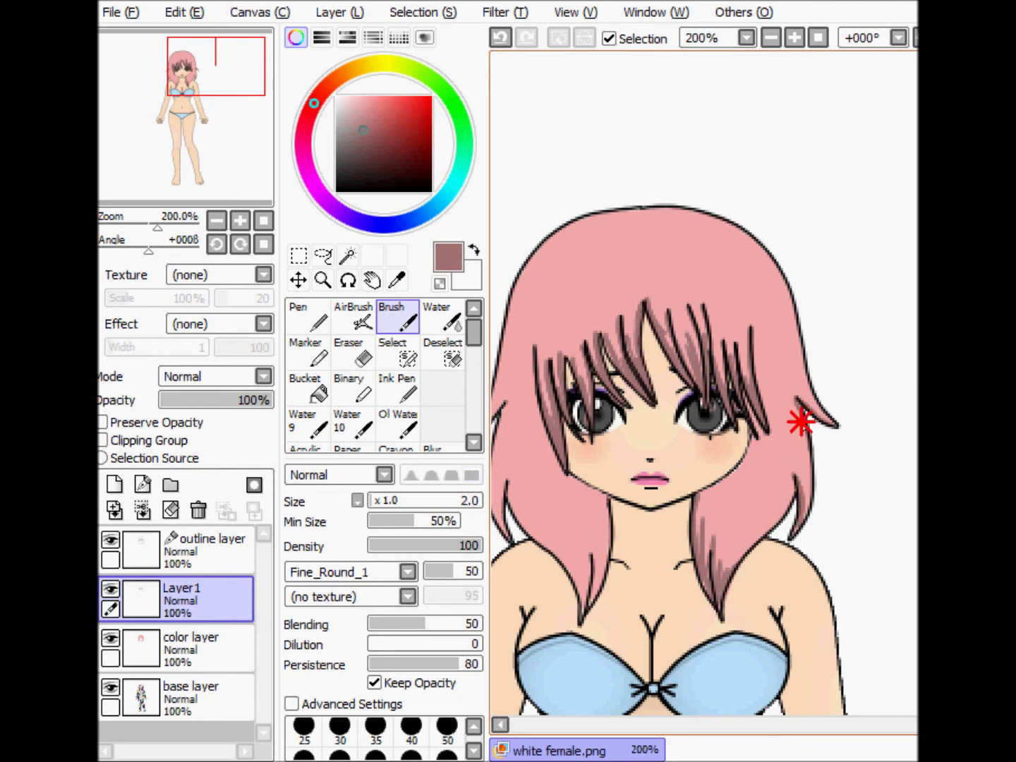
Step: Shade the left side of the hair, covering the outer lock, the lock beside the neck and the outer edge
{"action": "left_click_drag", "start_coordinate": [227, 166], "coordinate": [220, 174]}
{"action": "left_click_drag", "start_coordinate": [572, 428], "coordinate": [564, 460]}
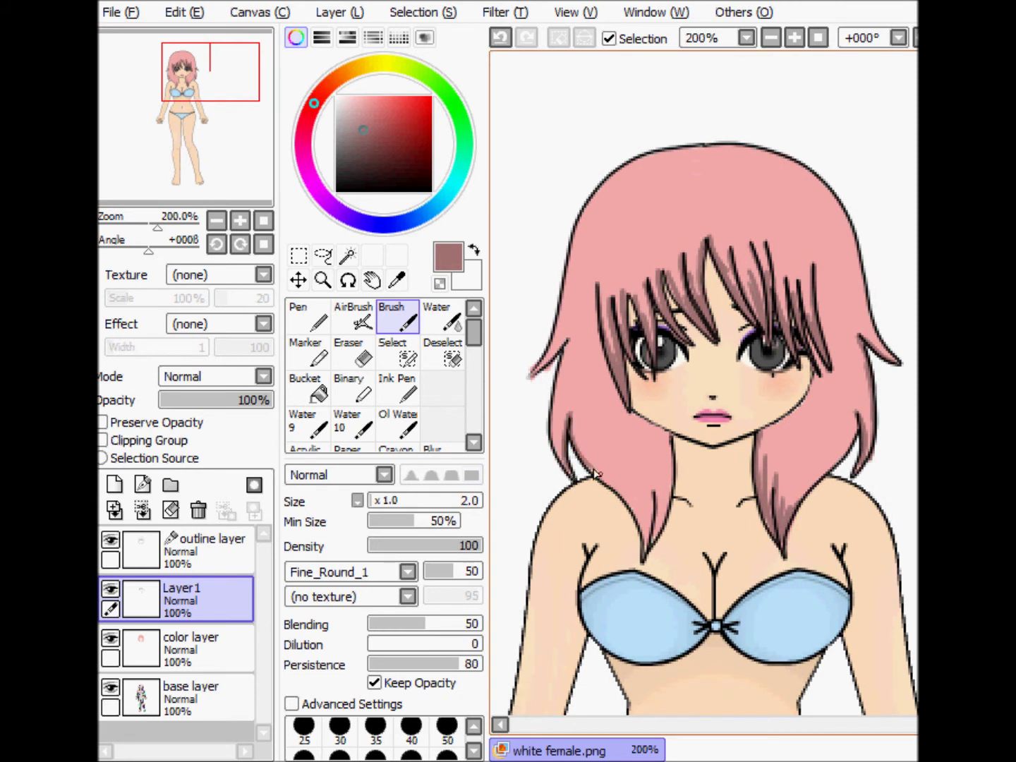
{"action": "left_click_drag", "start_coordinate": [640, 527], "coordinate": [645, 550]}
{"action": "mouse_move", "coordinate": [649, 500]}
{"action": "left_mouse_down"}
{"action": "mouse_move", "coordinate": [655, 548]}
{"action": "mouse_move", "coordinate": [669, 463]}
{"action": "mouse_move", "coordinate": [664, 494]}
{"action": "left_mouse_up"}
{"action": "left_click_drag", "start_coordinate": [670, 436], "coordinate": [669, 457]}
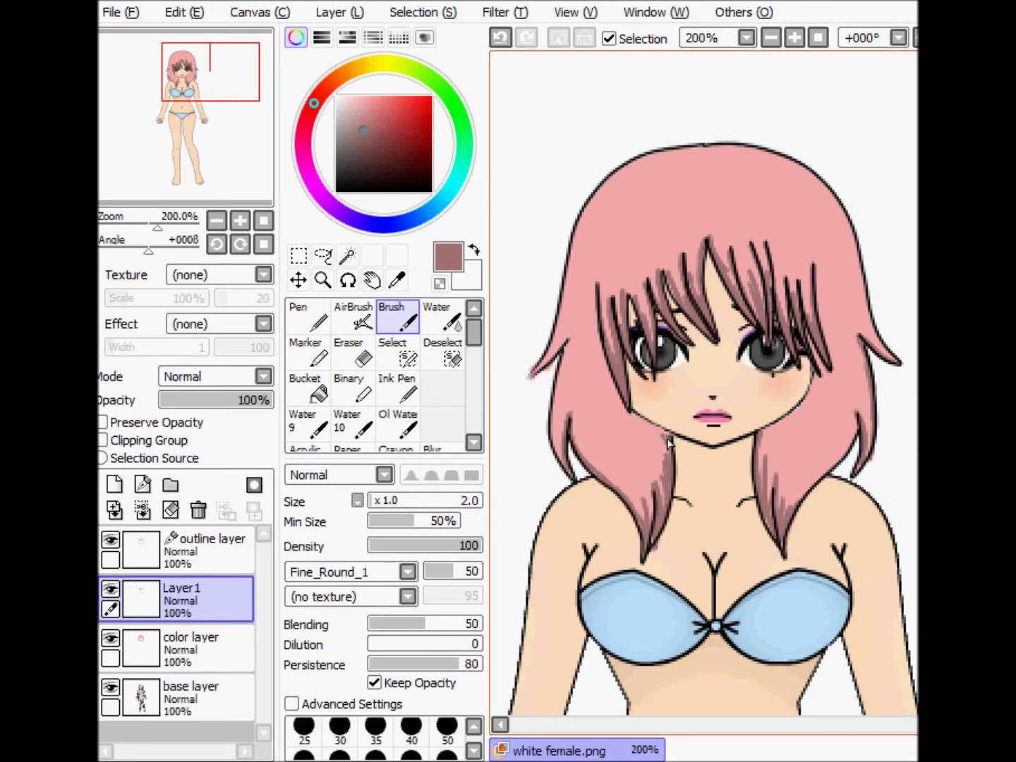
{"action": "mouse_move", "coordinate": [564, 343]}
{"action": "left_mouse_down"}
{"action": "mouse_move", "coordinate": [540, 372]}
{"action": "mouse_move", "coordinate": [565, 345]}
{"action": "mouse_move", "coordinate": [557, 454]}
{"action": "left_mouse_up"}
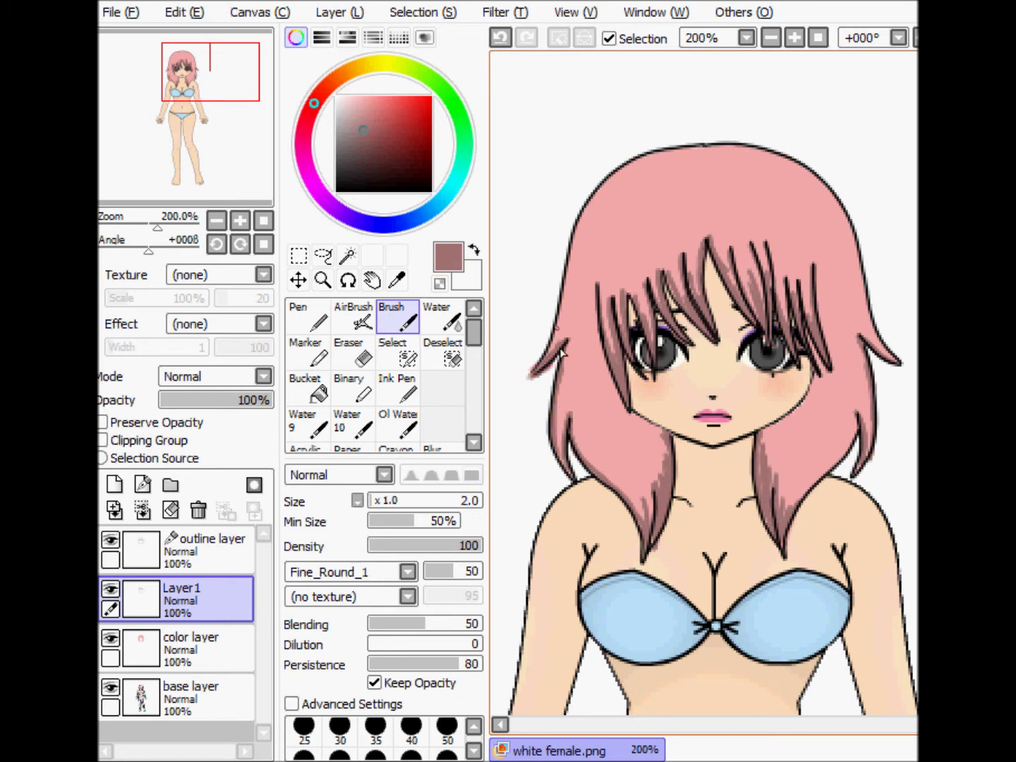
{"action": "left_click_drag", "start_coordinate": [681, 157], "coordinate": [637, 155]}
{"action": "left_click", "coordinate": [184, 12]}
{"action": "left_click", "coordinate": [216, 38]}
Step: Brush shading along both sides of the crown's contour and erase the spill outside its upper right edge
{"action": "mouse_move", "coordinate": [702, 150]}
{"action": "left_mouse_down"}
{"action": "mouse_move", "coordinate": [635, 159]}
{"action": "mouse_move", "coordinate": [601, 182]}
{"action": "mouse_move", "coordinate": [571, 237]}
{"action": "mouse_move", "coordinate": [547, 336]}
{"action": "left_mouse_up"}
{"action": "mouse_move", "coordinate": [732, 146]}
{"action": "left_mouse_down"}
{"action": "mouse_move", "coordinate": [815, 168]}
{"action": "mouse_move", "coordinate": [860, 264]}
{"action": "left_mouse_up"}
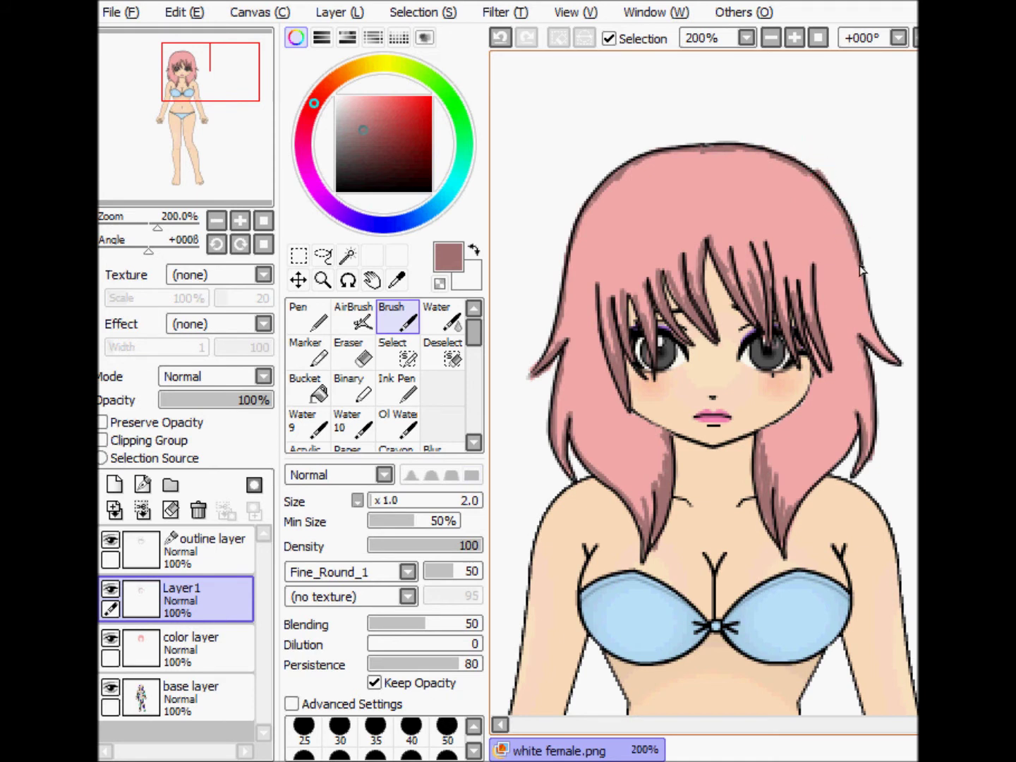
{"action": "left_click", "coordinate": [353, 353]}
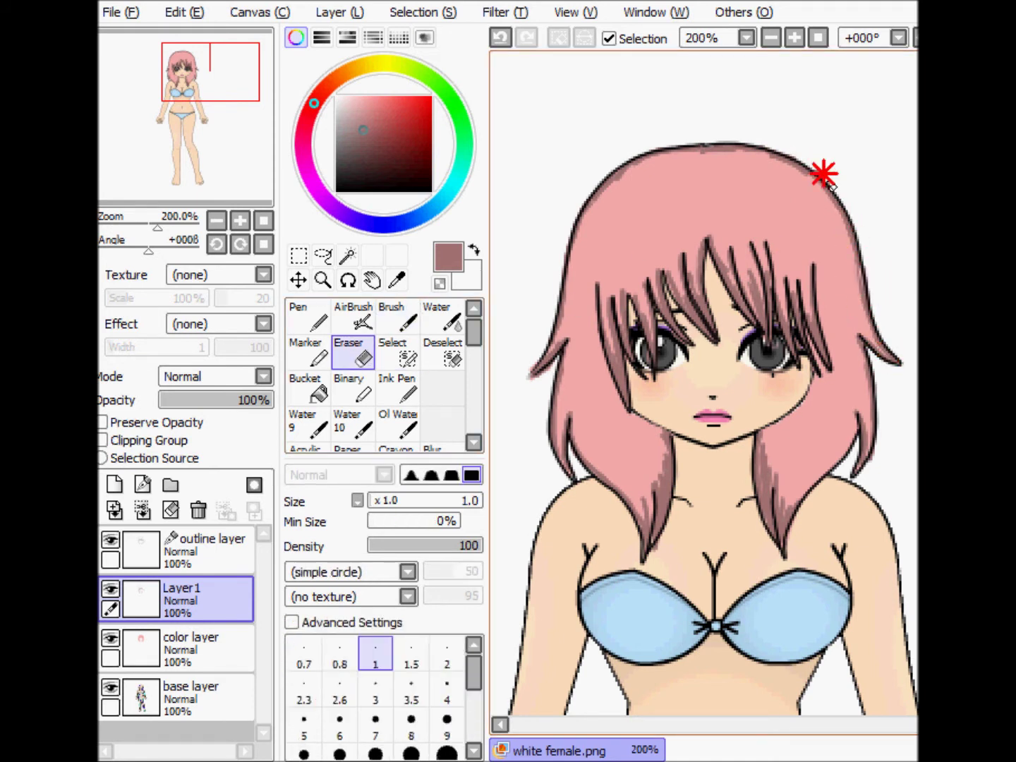
Step: Fill in brush shading on the hair beneath the jaw on both sides of the neck
{"action": "left_click", "coordinate": [398, 318]}
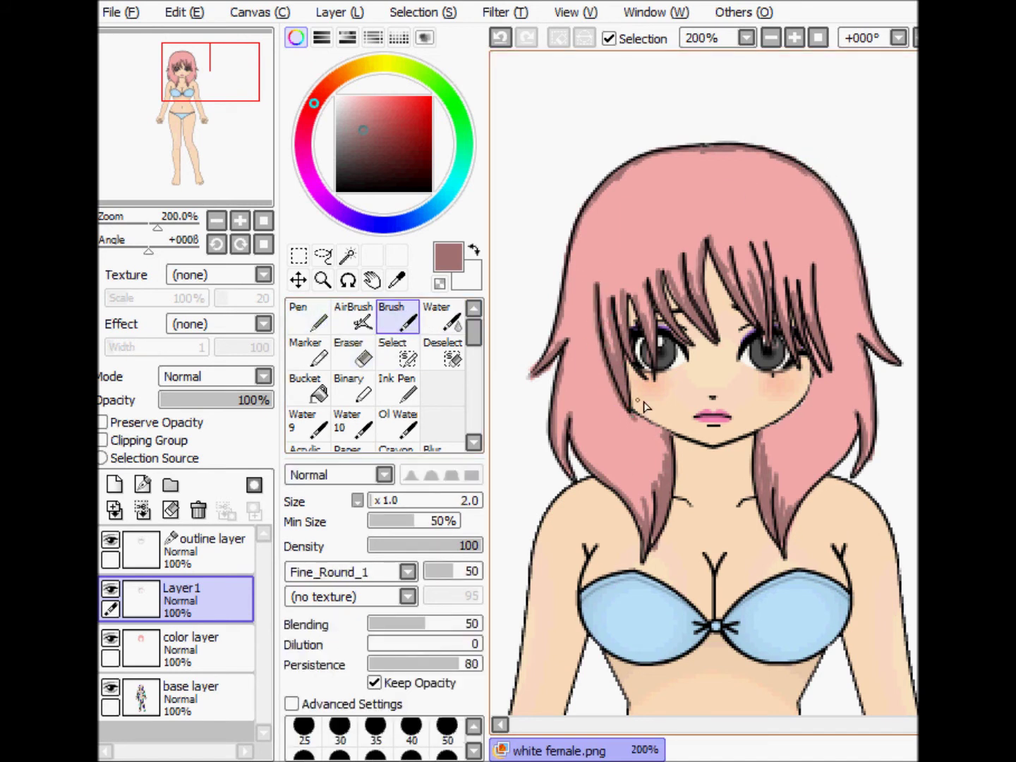
{"action": "mouse_move", "coordinate": [643, 432]}
{"action": "left_mouse_down"}
{"action": "mouse_move", "coordinate": [644, 422]}
{"action": "mouse_move", "coordinate": [670, 461]}
{"action": "left_mouse_up"}
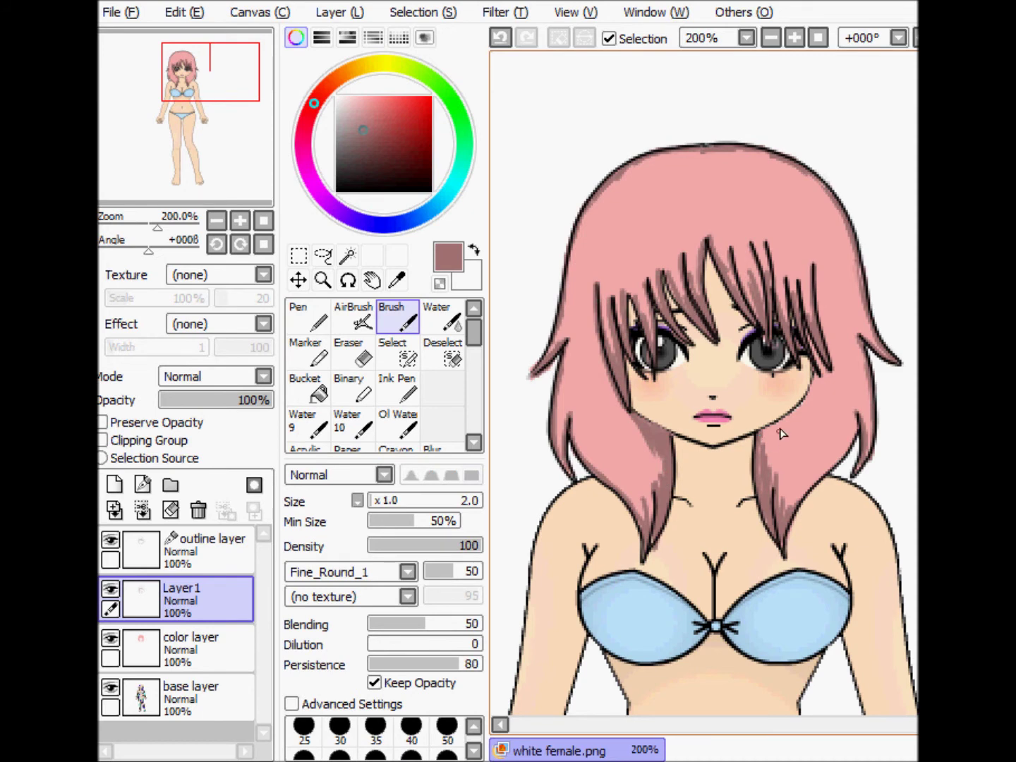
{"action": "mouse_move", "coordinate": [800, 408]}
{"action": "left_mouse_down"}
{"action": "mouse_move", "coordinate": [790, 453]}
{"action": "mouse_move", "coordinate": [783, 424]}
{"action": "mouse_move", "coordinate": [775, 485]}
{"action": "left_mouse_up"}
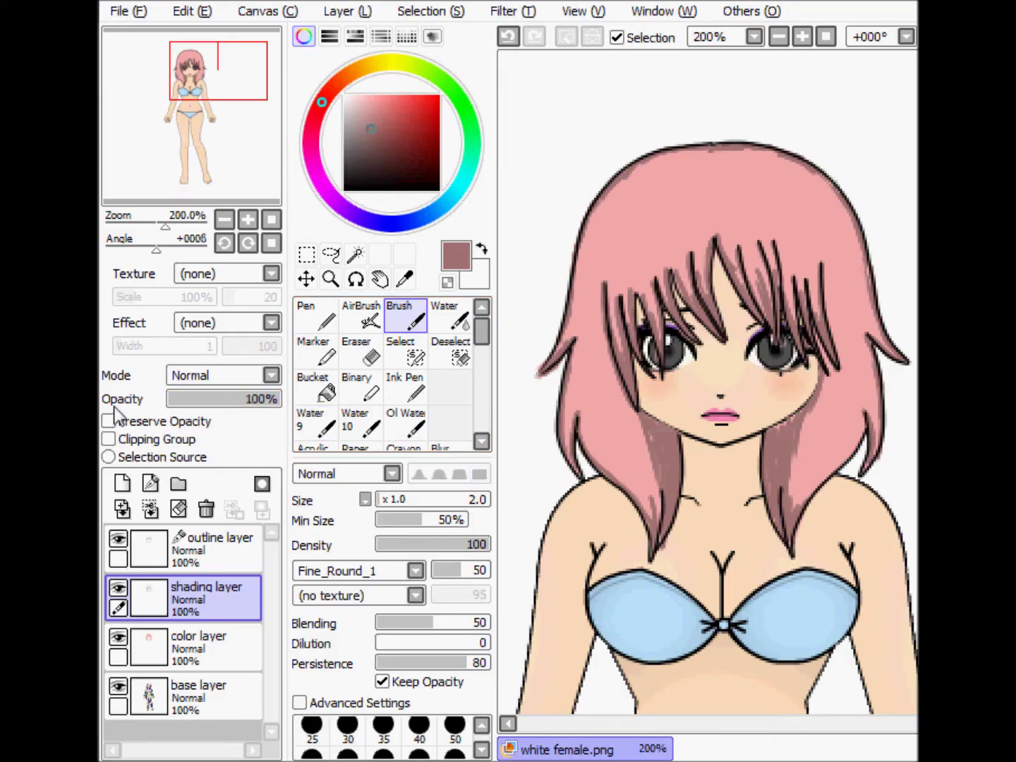
Step: Lower the shading layer's opacity to 33% and view the figure at 100% zoom
{"action": "left_click", "coordinate": [127, 401]}
{"action": "left_click_drag", "start_coordinate": [280, 407], "coordinate": [206, 409]}
{"action": "left_click", "coordinate": [224, 219]}
{"action": "left_click", "coordinate": [224, 219]}
{"action": "left_click_drag", "start_coordinate": [218, 181], "coordinate": [264, 201]}
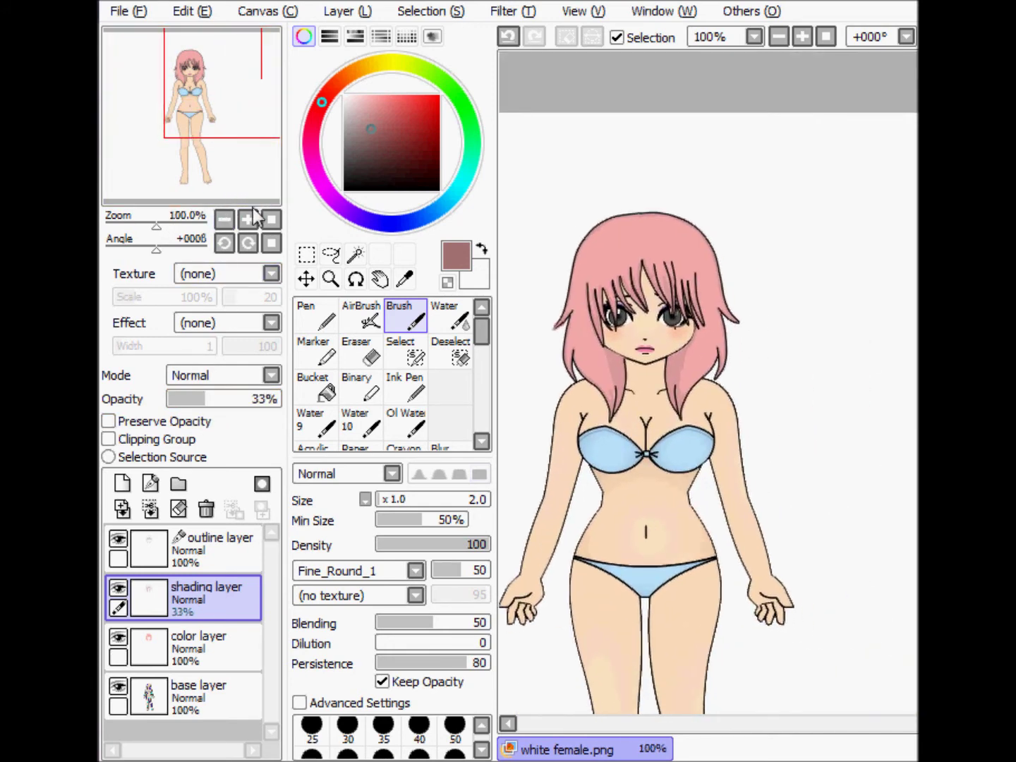
Step: Set the shading layer's opacity to 41% and blend the shading beside the neck with the Ol Water brush at size 10
{"action": "left_click_drag", "start_coordinate": [207, 400], "coordinate": [207, 401]}
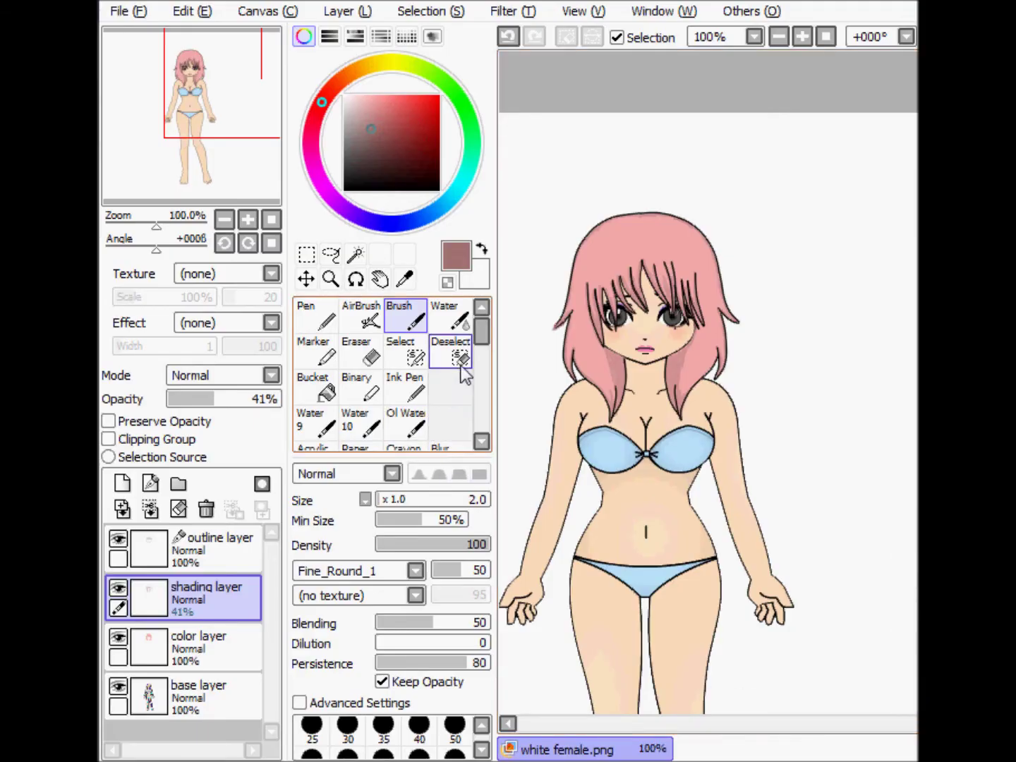
{"action": "left_click_drag", "start_coordinate": [479, 329], "coordinate": [481, 340]}
{"action": "left_click", "coordinate": [406, 379]}
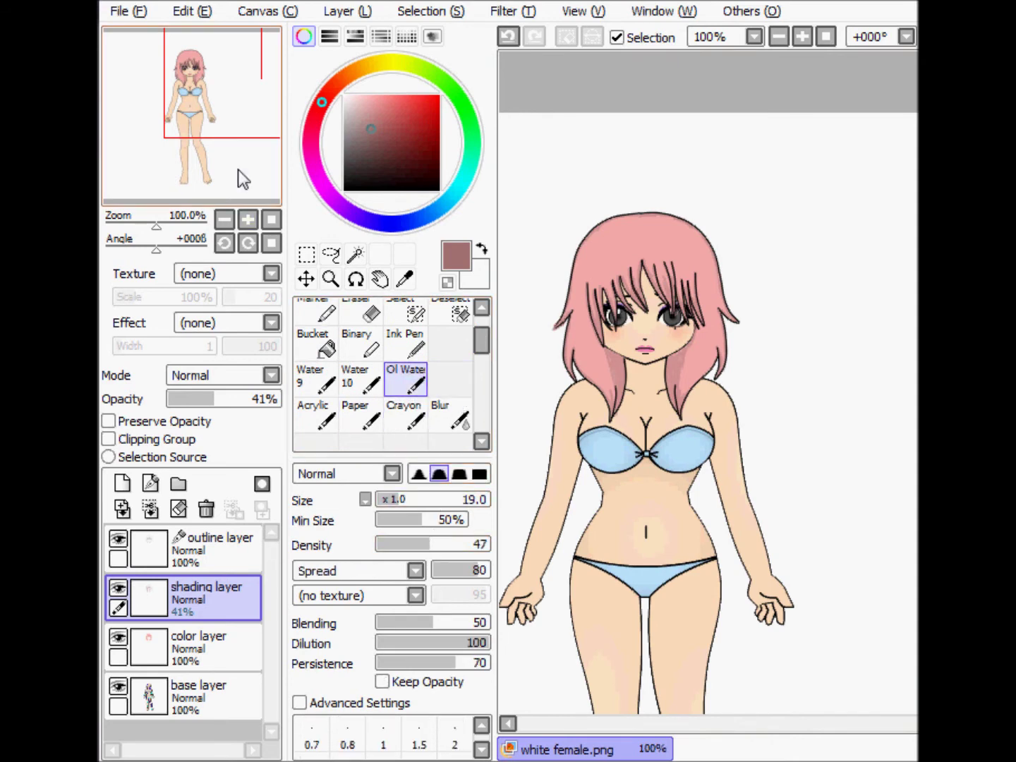
{"action": "left_click", "coordinate": [249, 213]}
{"action": "left_click_drag", "start_coordinate": [228, 160], "coordinate": [207, 113]}
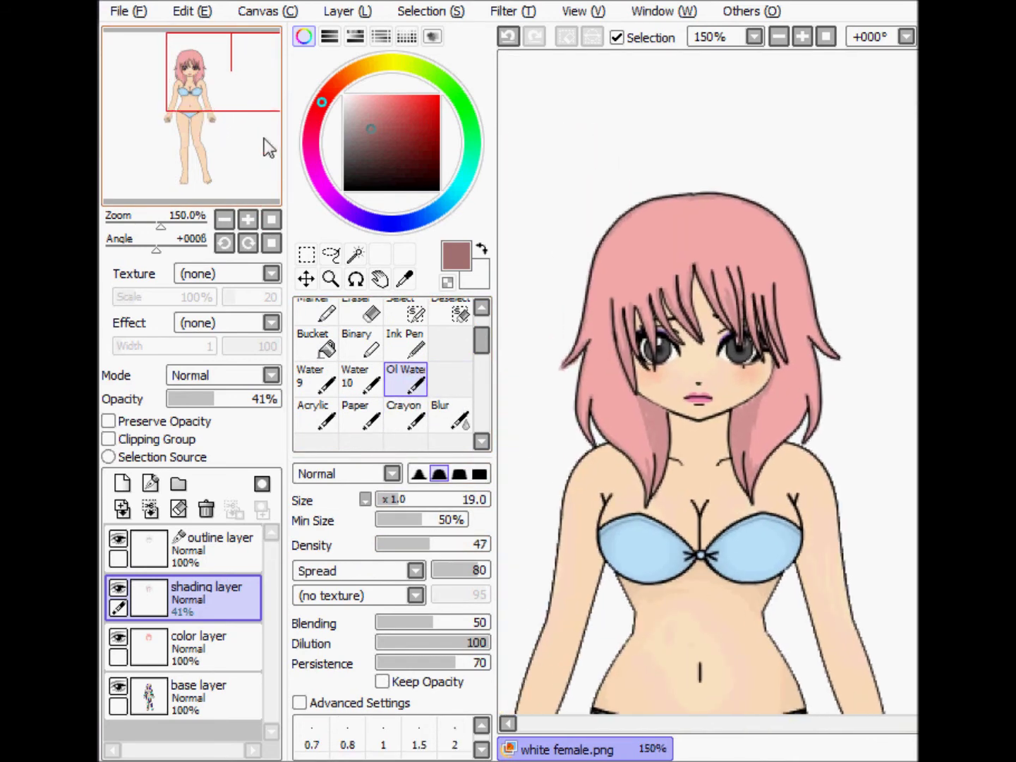
{"action": "left_click", "coordinate": [393, 501]}
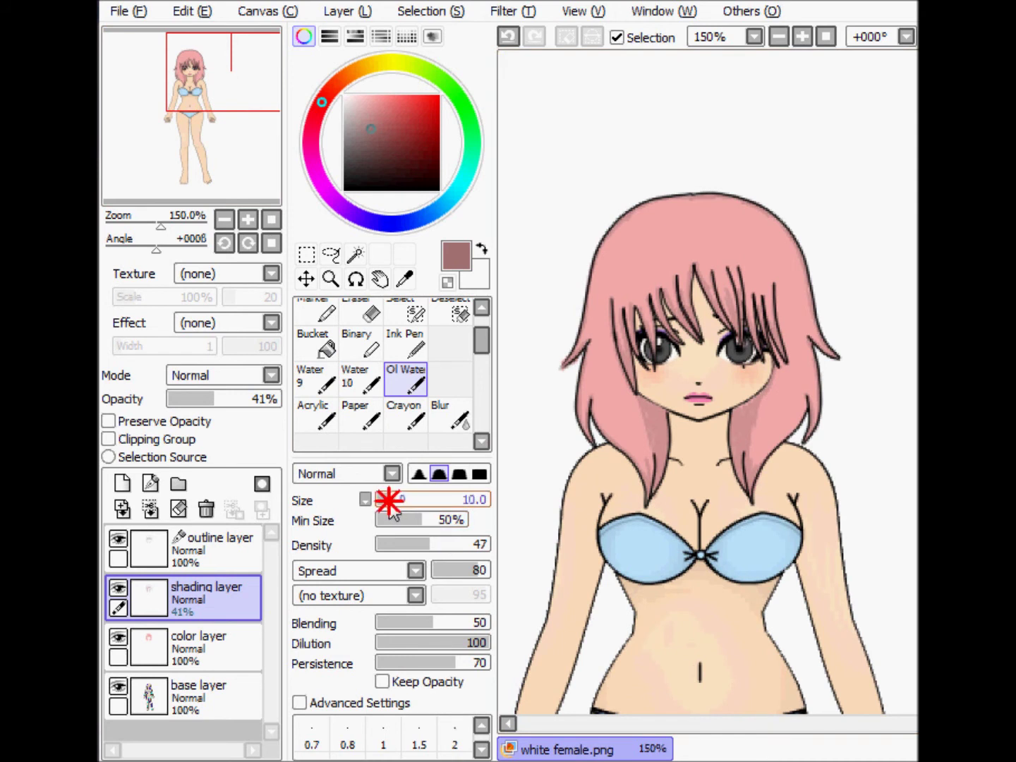
{"action": "mouse_move", "coordinate": [636, 403]}
{"action": "left_mouse_down"}
{"action": "mouse_move", "coordinate": [651, 435]}
{"action": "mouse_move", "coordinate": [637, 408]}
{"action": "mouse_move", "coordinate": [655, 499]}
{"action": "left_mouse_up"}
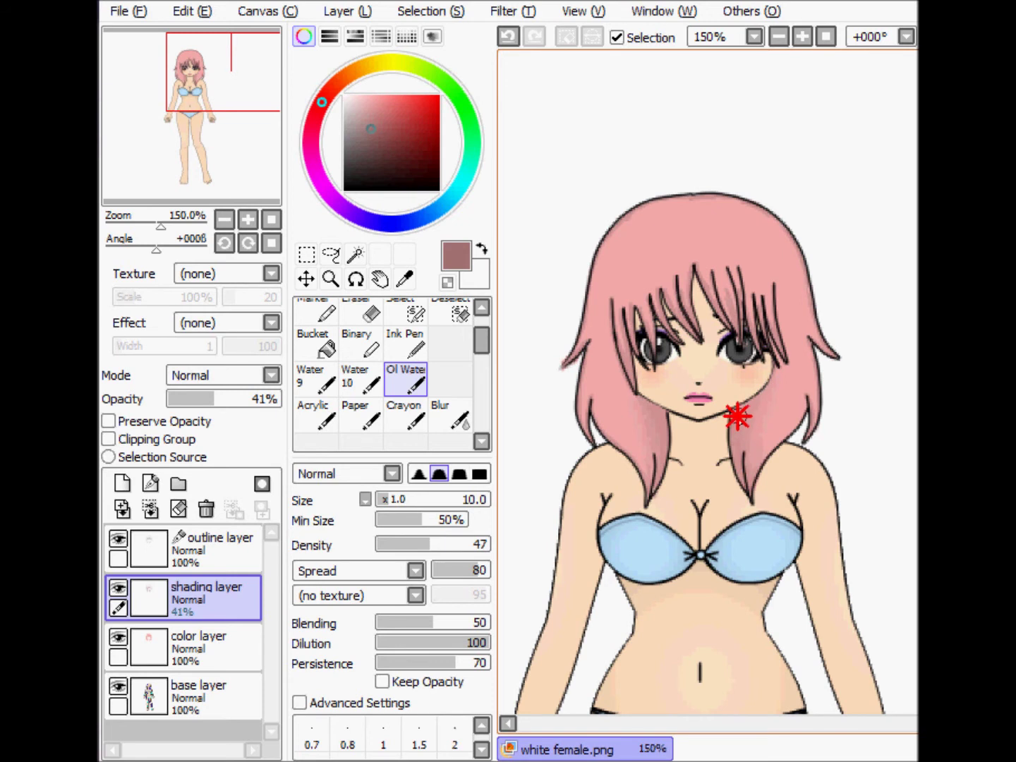
Step: Blend the shading between the bang strands across the forehead with the Ol Water brush
{"action": "left_click", "coordinate": [617, 326]}
{"action": "left_click", "coordinate": [685, 313]}
{"action": "left_click_drag", "start_coordinate": [670, 286], "coordinate": [679, 312]}
{"action": "mouse_move", "coordinate": [723, 271]}
{"action": "left_mouse_down"}
{"action": "mouse_move", "coordinate": [737, 325]}
{"action": "mouse_move", "coordinate": [728, 319]}
{"action": "left_mouse_up"}
{"action": "left_click", "coordinate": [743, 290]}
{"action": "left_click", "coordinate": [753, 287]}
{"action": "left_click", "coordinate": [770, 335]}
{"action": "left_click", "coordinate": [782, 342]}
Step: Blend the shading along the crown's contour, the outer left side of the hair and the left lock below the jaw
{"action": "mouse_move", "coordinate": [707, 204]}
{"action": "left_mouse_down"}
{"action": "mouse_move", "coordinate": [619, 218]}
{"action": "mouse_move", "coordinate": [605, 249]}
{"action": "mouse_move", "coordinate": [645, 205]}
{"action": "mouse_move", "coordinate": [750, 203]}
{"action": "mouse_move", "coordinate": [790, 242]}
{"action": "mouse_move", "coordinate": [815, 345]}
{"action": "left_mouse_up"}
{"action": "mouse_move", "coordinate": [609, 264]}
{"action": "left_mouse_down"}
{"action": "mouse_move", "coordinate": [592, 314]}
{"action": "mouse_move", "coordinate": [607, 274]}
{"action": "left_mouse_up"}
{"action": "mouse_move", "coordinate": [591, 409]}
{"action": "left_mouse_down"}
{"action": "mouse_move", "coordinate": [579, 400]}
{"action": "mouse_move", "coordinate": [605, 378]}
{"action": "left_mouse_up"}
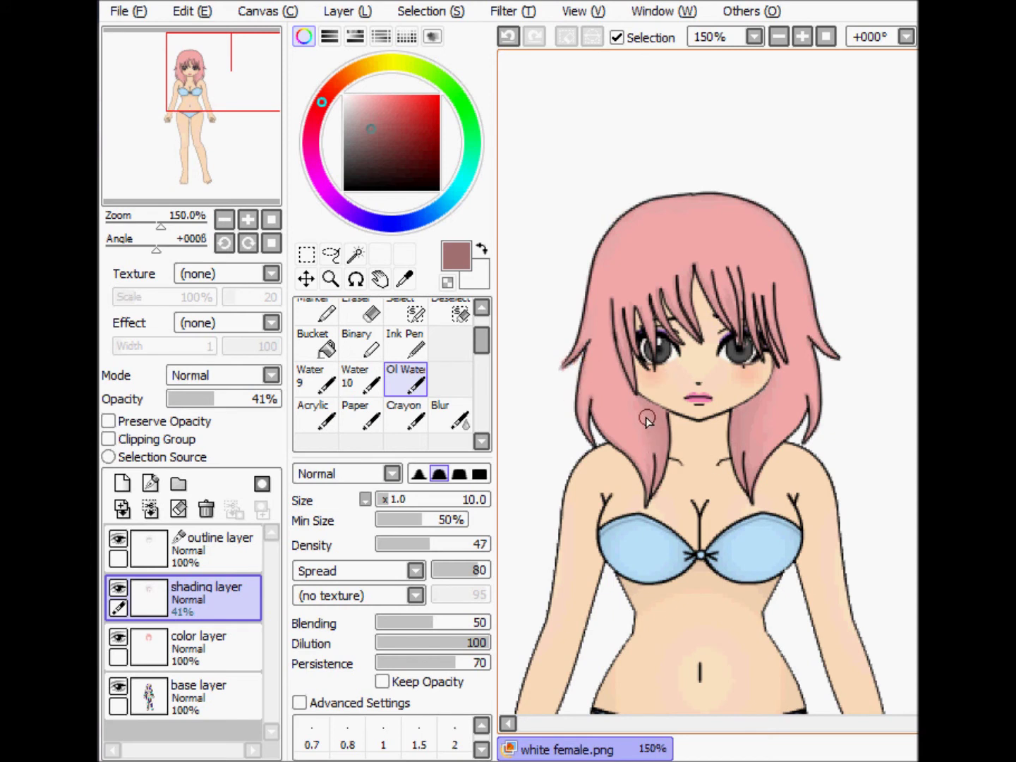
{"action": "left_click_drag", "start_coordinate": [641, 415], "coordinate": [632, 411]}
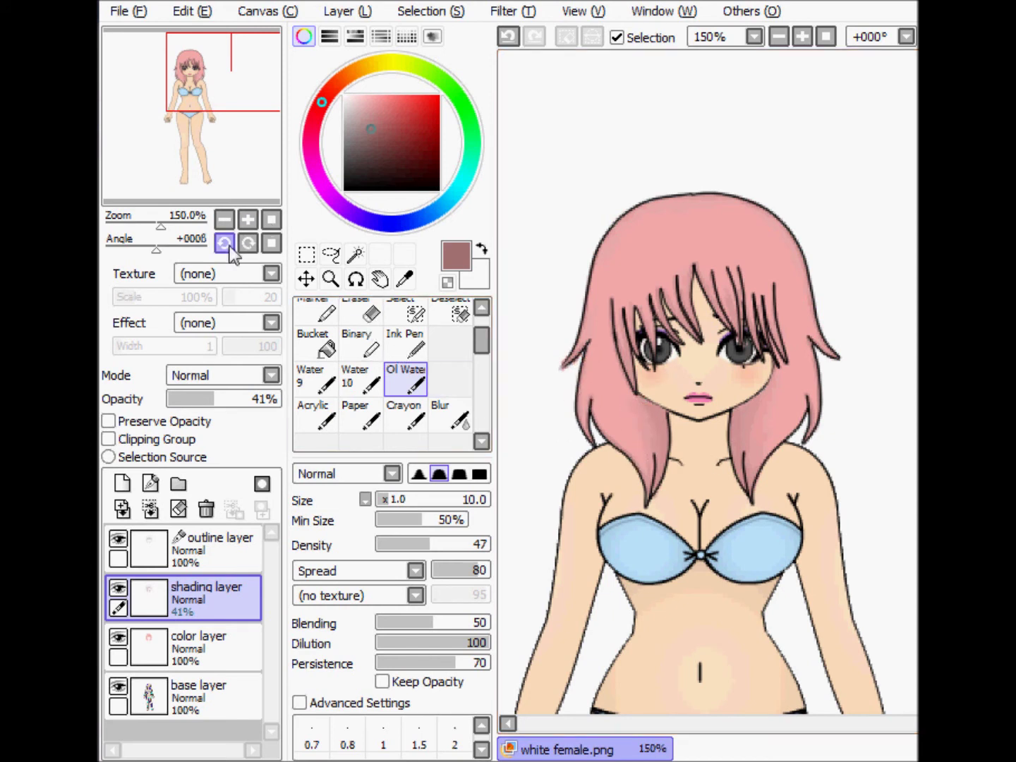
Step: Add a new layer above the shading layer and pick a very pale pink based on the sampled hair color
{"action": "left_click", "coordinate": [224, 220]}
{"action": "mouse_move", "coordinate": [212, 178]}
{"action": "left_mouse_down"}
{"action": "mouse_move", "coordinate": [242, 176]}
{"action": "mouse_move", "coordinate": [241, 186]}
{"action": "left_mouse_up"}
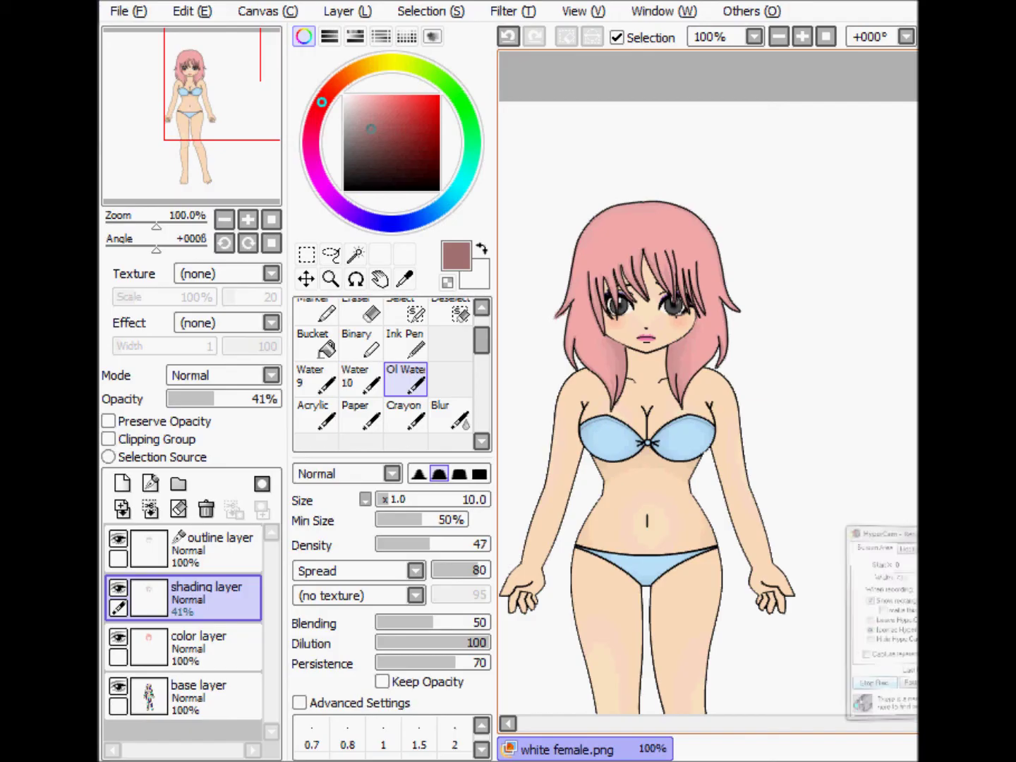
{"action": "left_click", "coordinate": [122, 484]}
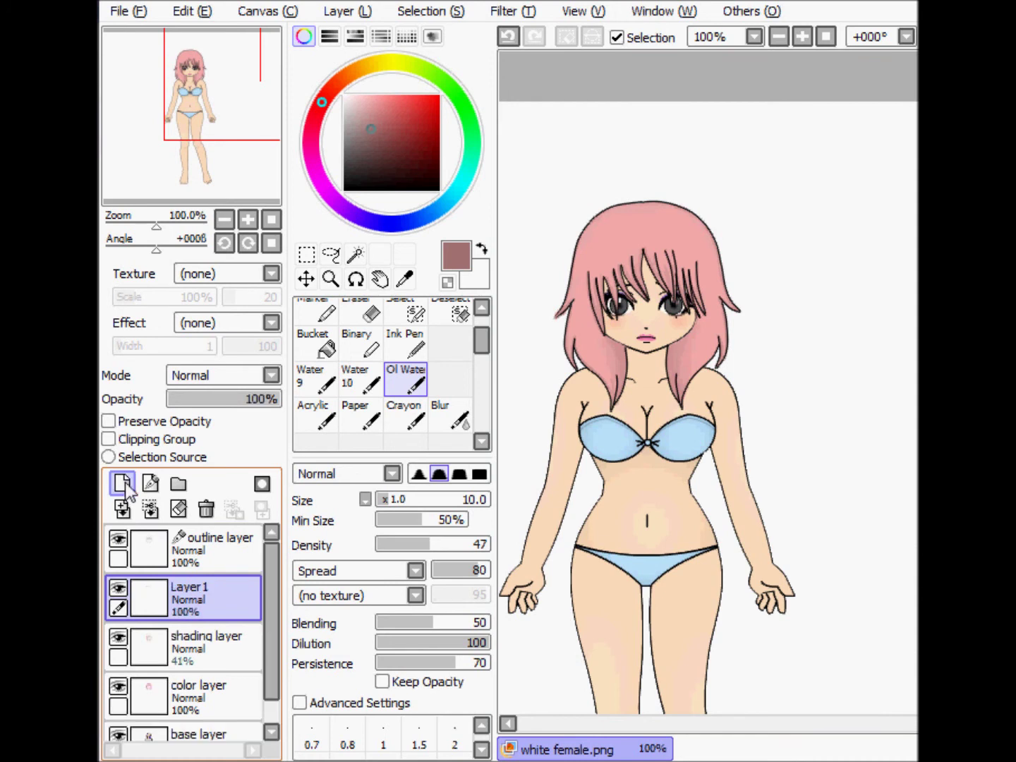
{"action": "left_click_drag", "start_coordinate": [240, 197], "coordinate": [234, 150]}
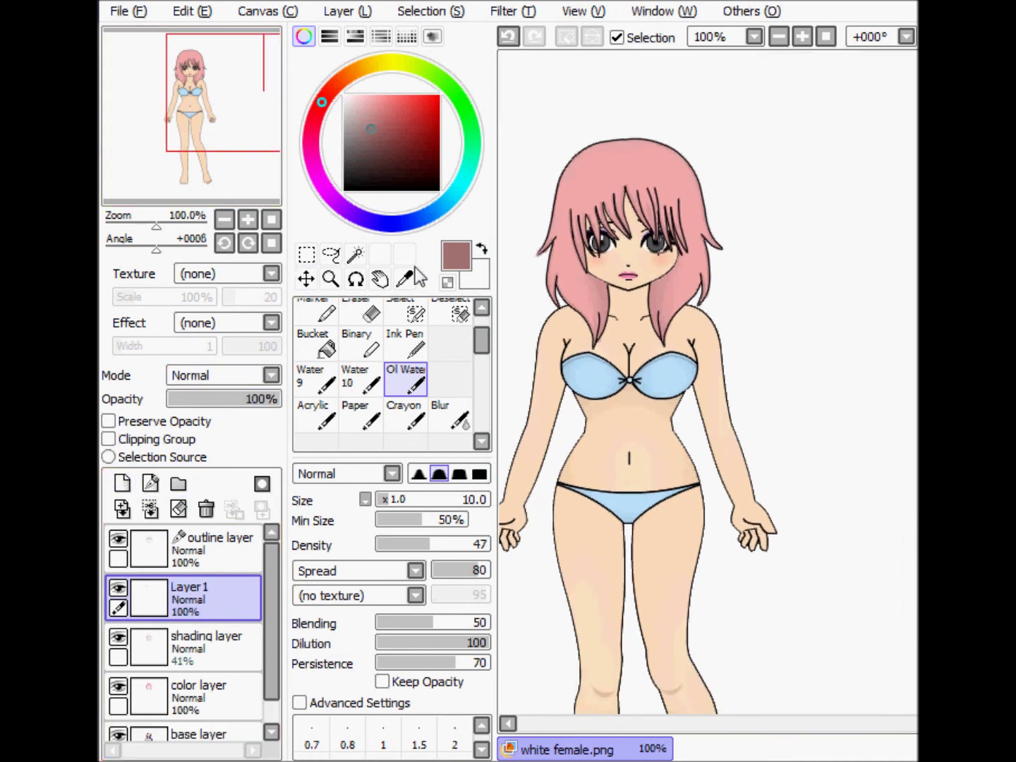
{"action": "left_click", "coordinate": [405, 278]}
{"action": "left_click", "coordinate": [608, 157]}
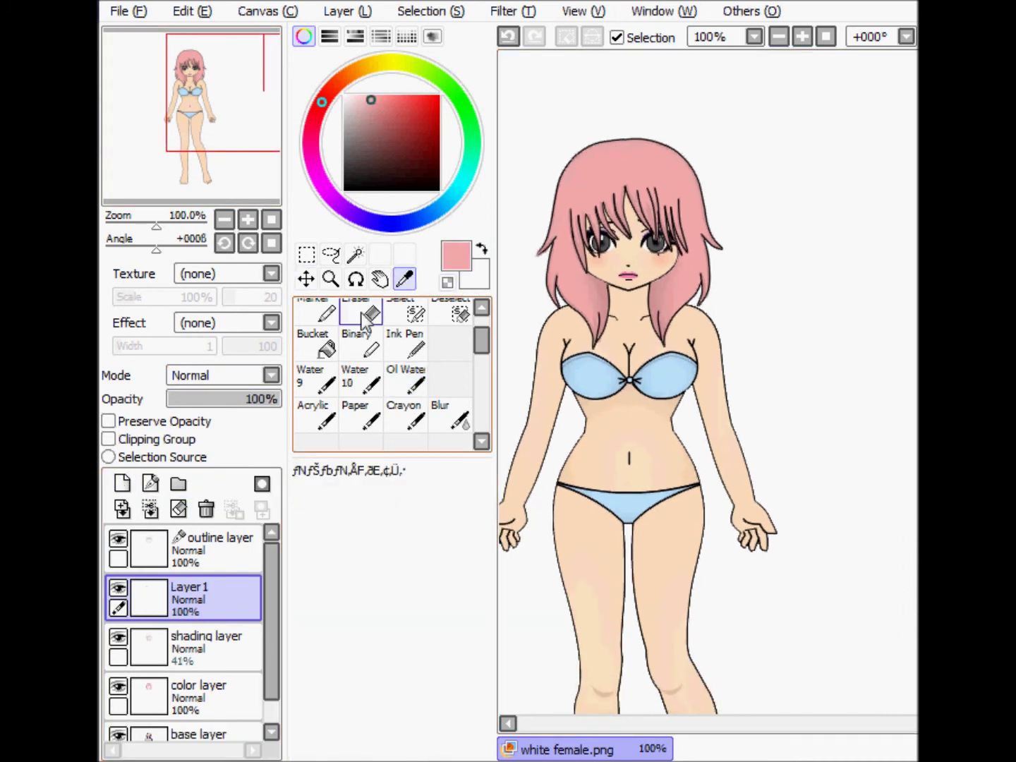
{"action": "left_click_drag", "start_coordinate": [370, 101], "coordinate": [354, 95]}
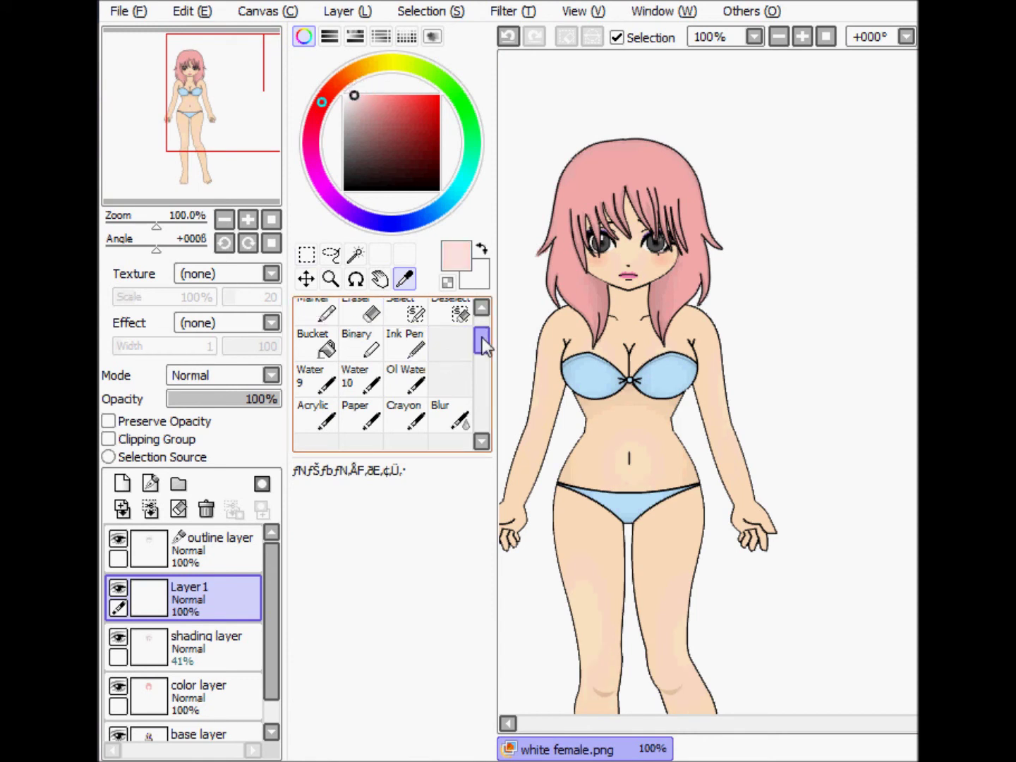
Step: Draw thin pale highlights on the leftmost bang strands with the Pen at size 3, redoing the first stroke
{"action": "scroll", "coordinate": [481, 337], "scroll_direction": "up", "scroll_amount": 2}
{"action": "left_click", "coordinate": [312, 312]}
{"action": "left_click_drag", "start_coordinate": [218, 139], "coordinate": [216, 127]}
{"action": "double_click", "coordinate": [250, 219]}
{"action": "left_click_drag", "start_coordinate": [276, 141], "coordinate": [193, 132]}
{"action": "mouse_move", "coordinate": [592, 320]}
{"action": "left_mouse_down"}
{"action": "mouse_move", "coordinate": [604, 358]}
{"action": "mouse_move", "coordinate": [584, 316]}
{"action": "mouse_move", "coordinate": [608, 393]}
{"action": "left_mouse_up"}
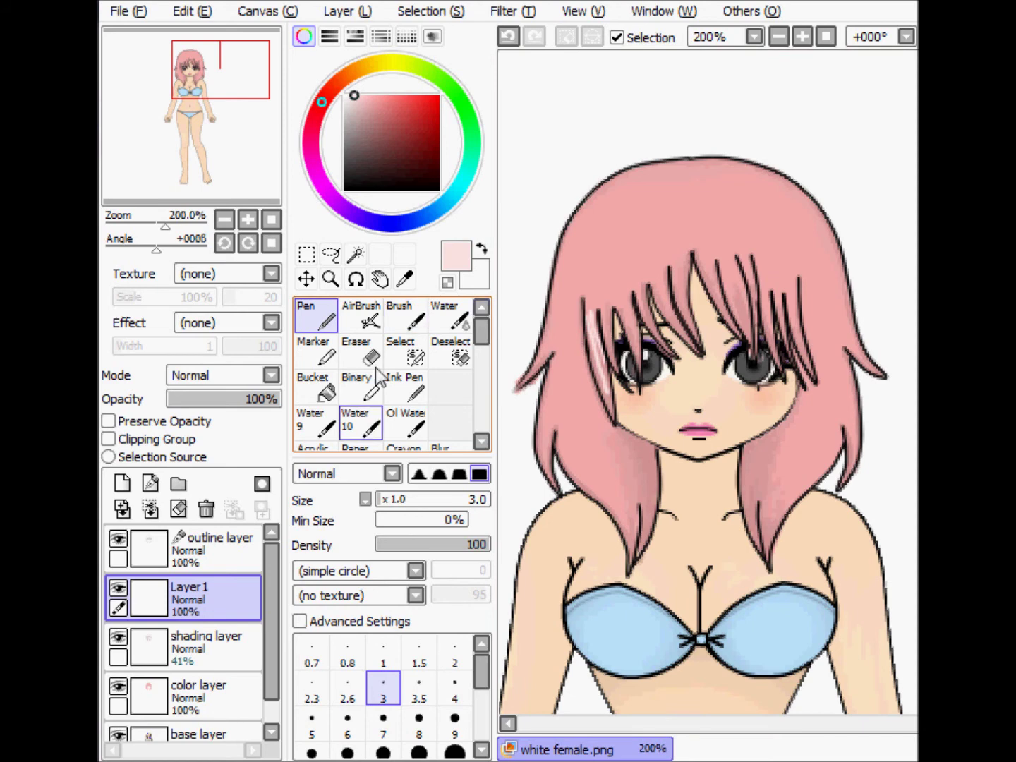
{"action": "left_click", "coordinate": [363, 349]}
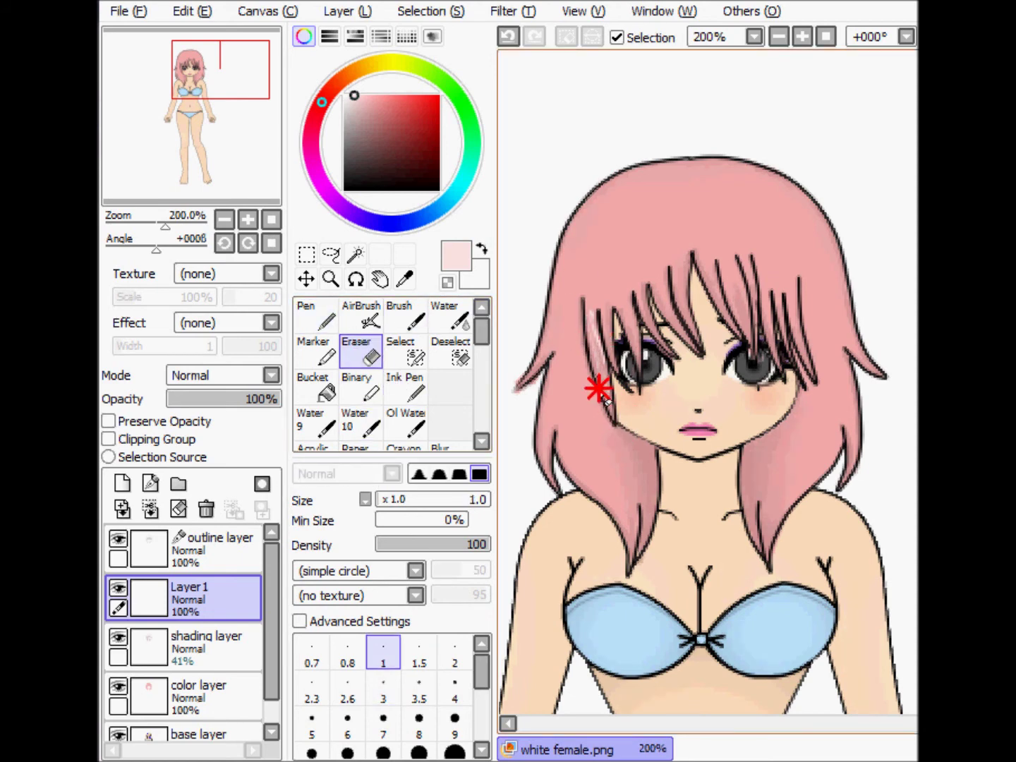
{"action": "left_click", "coordinate": [319, 319]}
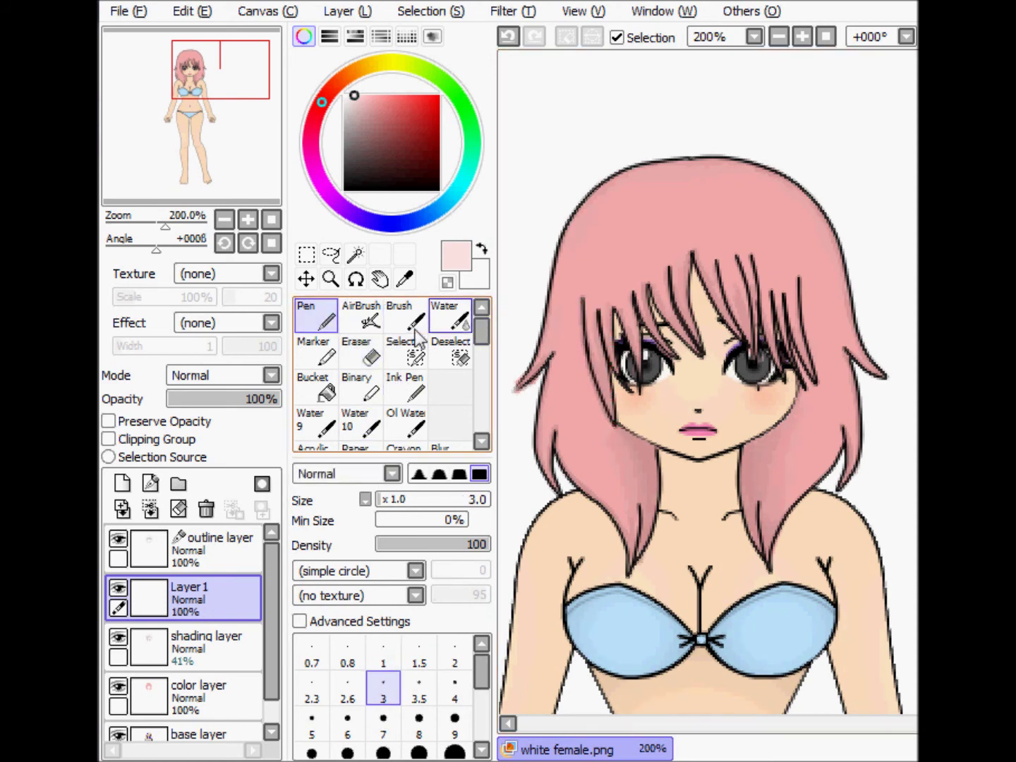
{"action": "left_click_drag", "start_coordinate": [590, 334], "coordinate": [602, 372]}
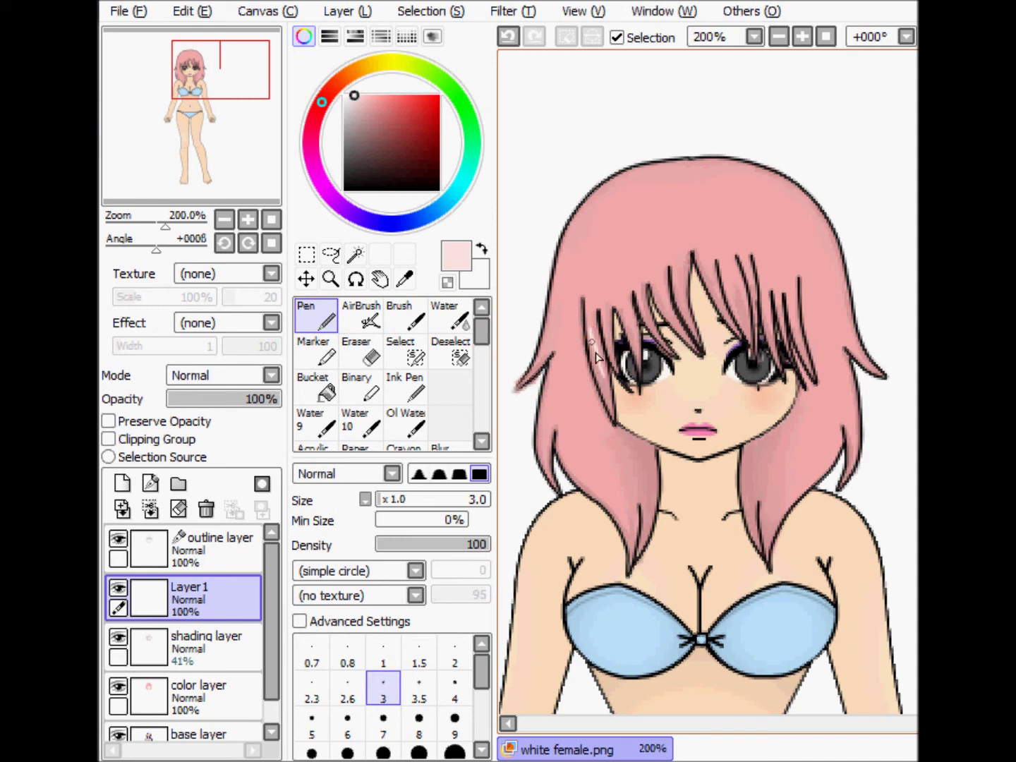
{"action": "left_click_drag", "start_coordinate": [591, 322], "coordinate": [601, 377]}
{"action": "left_click_drag", "start_coordinate": [605, 308], "coordinate": [608, 352]}
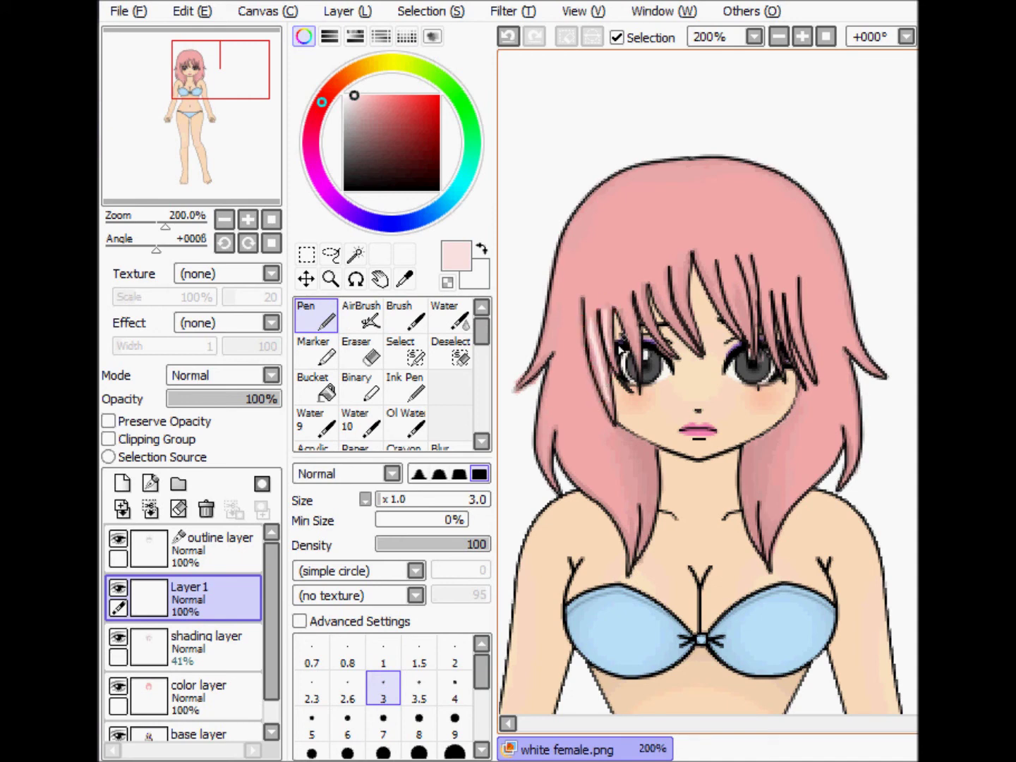
Step: Draw thin pale highlight strokes along the remaining bang strands across the forehead
{"action": "left_click_drag", "start_coordinate": [623, 302], "coordinate": [635, 345]}
{"action": "mouse_move", "coordinate": [664, 277]}
{"action": "left_mouse_down"}
{"action": "mouse_move", "coordinate": [672, 312]}
{"action": "mouse_move", "coordinate": [681, 299]}
{"action": "mouse_move", "coordinate": [683, 308]}
{"action": "left_mouse_up"}
{"action": "left_click_drag", "start_coordinate": [707, 262], "coordinate": [722, 303]}
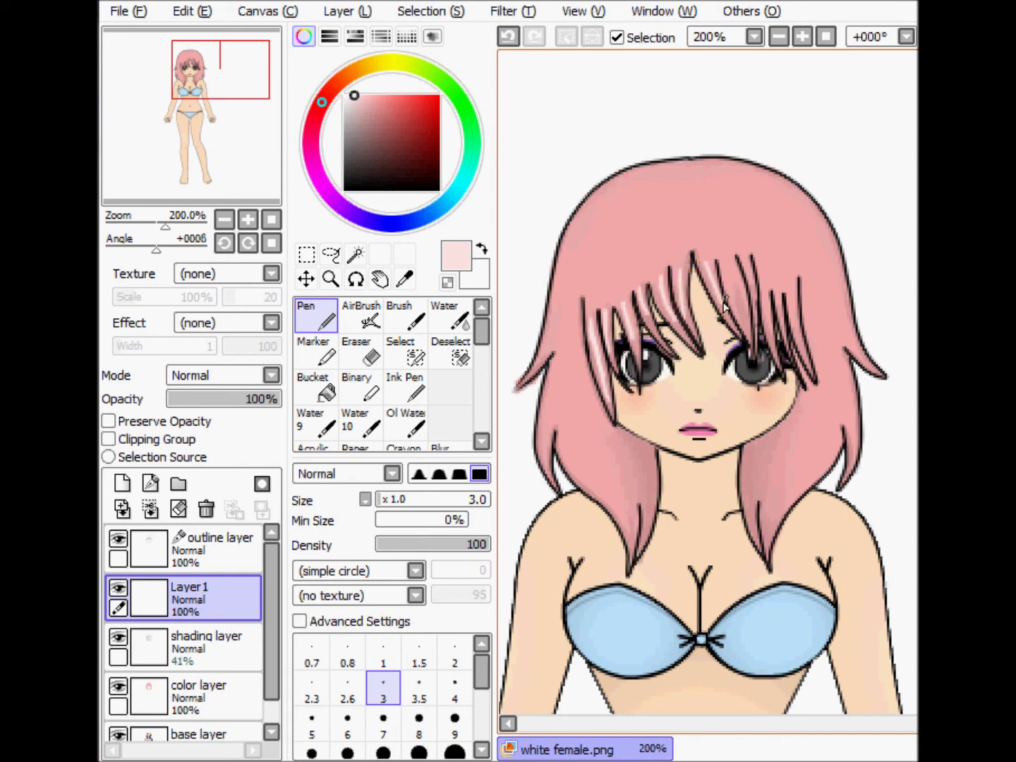
{"action": "mouse_move", "coordinate": [721, 256]}
{"action": "left_mouse_down"}
{"action": "mouse_move", "coordinate": [748, 263]}
{"action": "mouse_move", "coordinate": [760, 289]}
{"action": "left_mouse_up"}
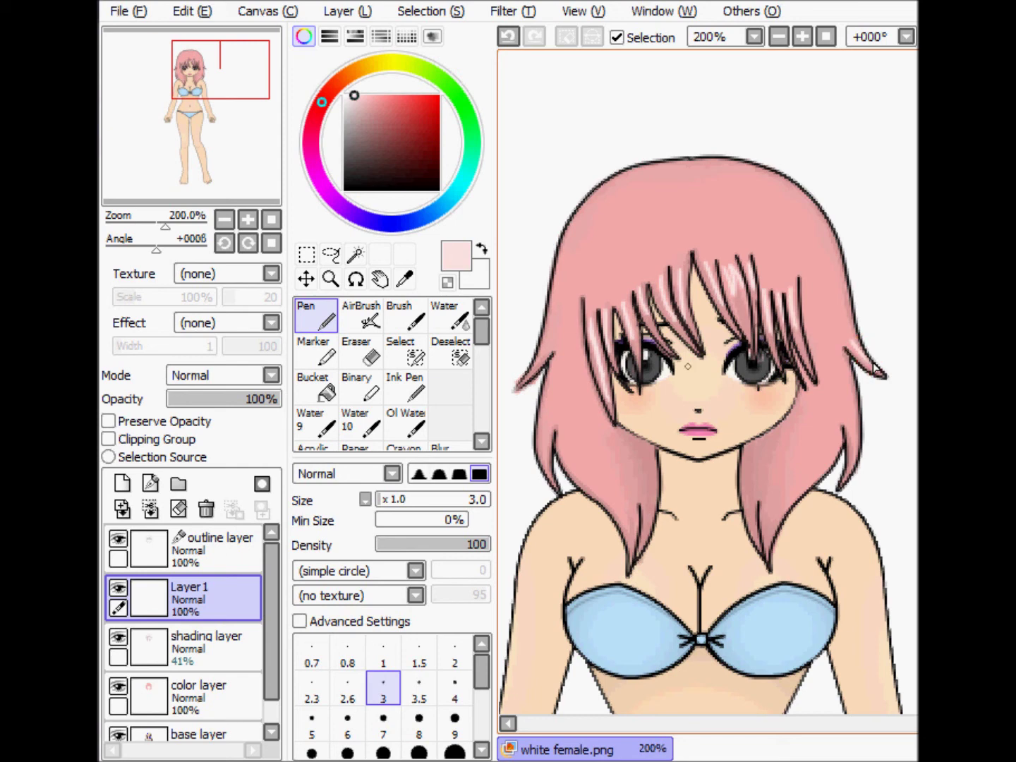
Step: Add thin pale highlights to the outer left lock and the pointed tips of the locks on both sides of the neck
{"action": "left_click_drag", "start_coordinate": [547, 416], "coordinate": [558, 482]}
{"action": "left_click_drag", "start_coordinate": [619, 517], "coordinate": [628, 549]}
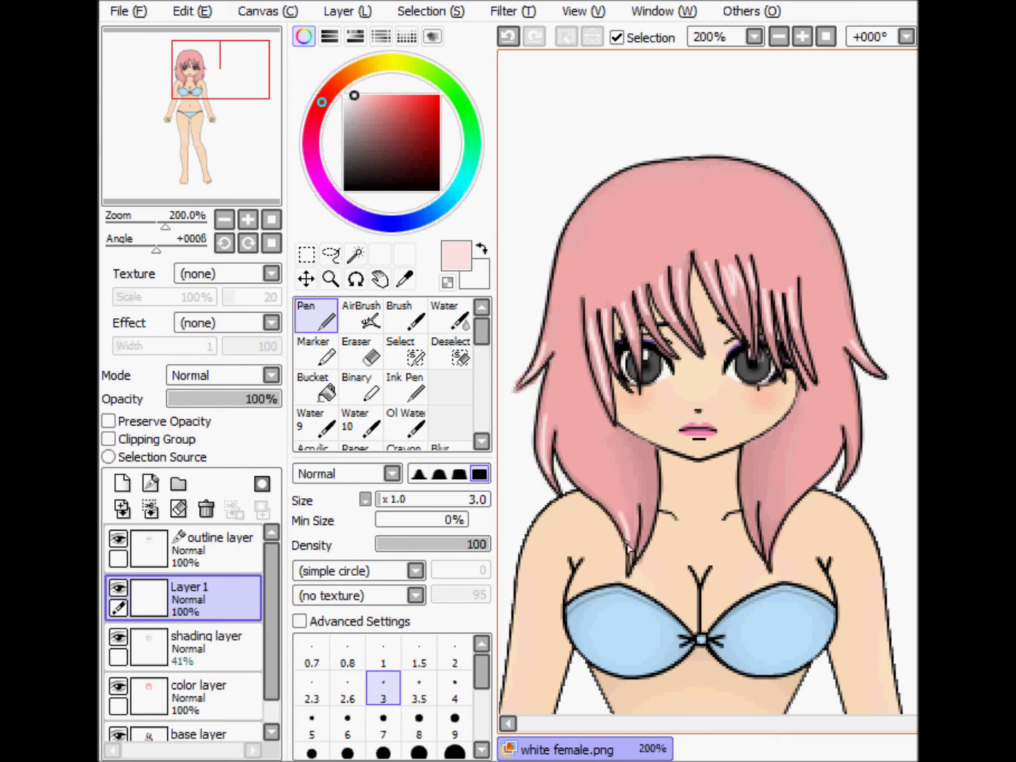
{"action": "left_click_drag", "start_coordinate": [772, 517], "coordinate": [768, 541]}
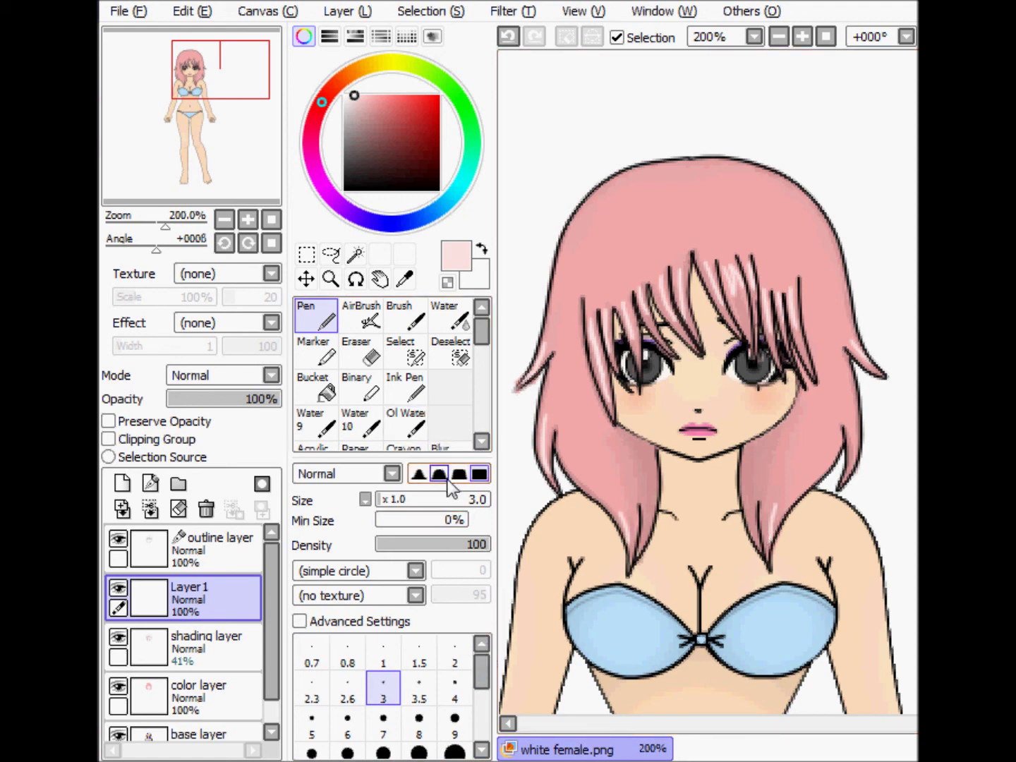
Step: Paint a broad pale highlight band across the crown above the bangs with a soft-edged Pen at size 12, then restore the hard edge
{"action": "left_click", "coordinate": [420, 475]}
{"action": "left_click", "coordinate": [480, 737]}
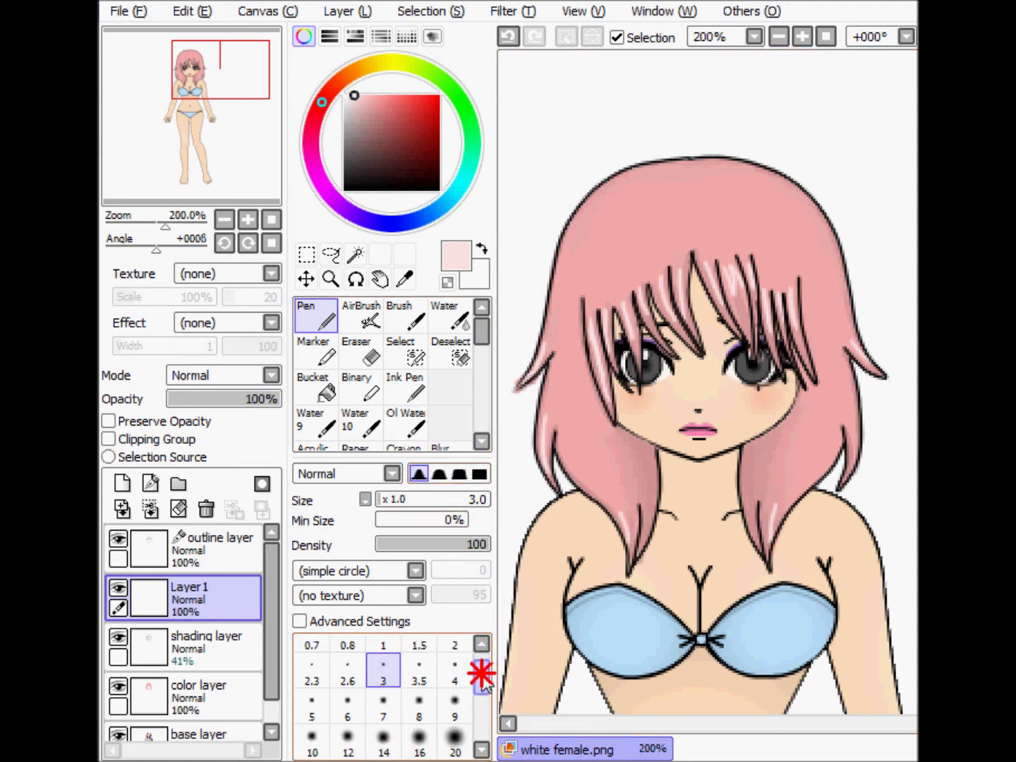
{"action": "left_click", "coordinate": [347, 674]}
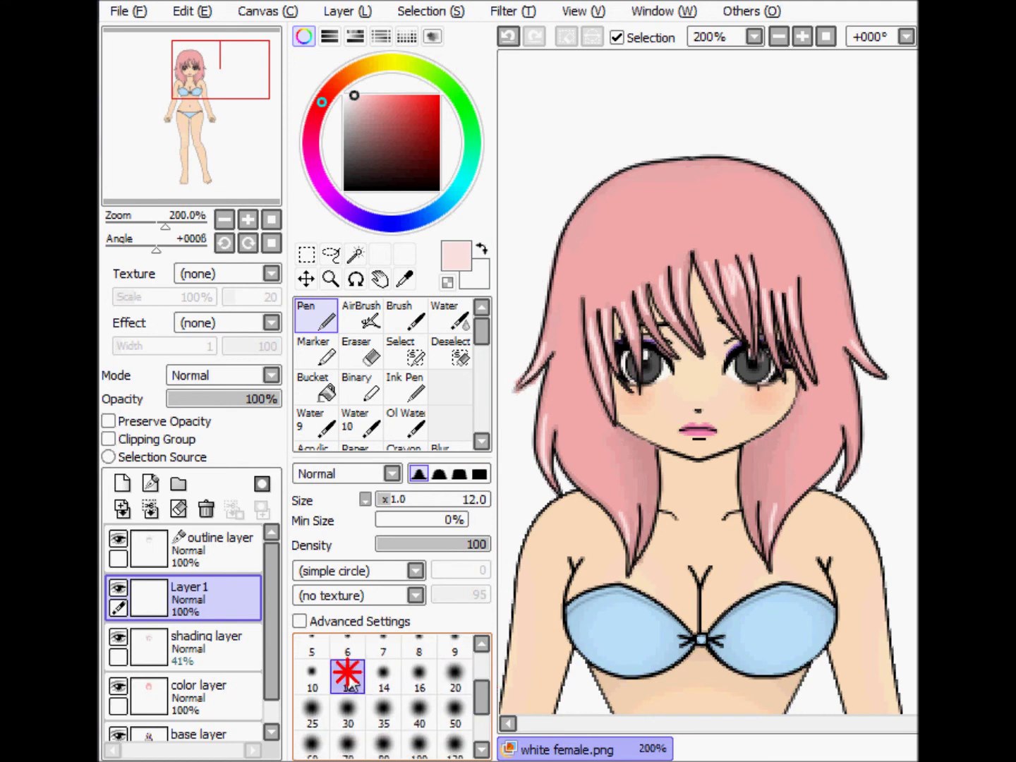
{"action": "mouse_move", "coordinate": [577, 245]}
{"action": "left_mouse_down"}
{"action": "mouse_move", "coordinate": [567, 245]}
{"action": "mouse_move", "coordinate": [607, 261]}
{"action": "mouse_move", "coordinate": [748, 263]}
{"action": "mouse_move", "coordinate": [828, 234]}
{"action": "mouse_move", "coordinate": [612, 267]}
{"action": "left_mouse_up"}
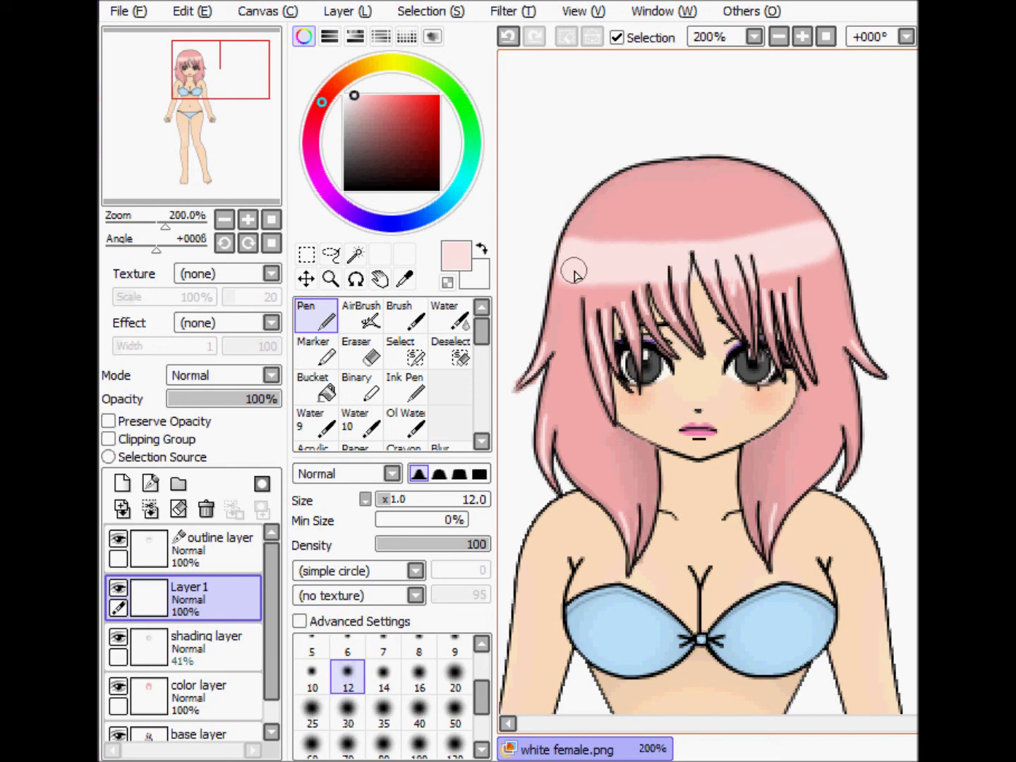
{"action": "left_click_drag", "start_coordinate": [675, 252], "coordinate": [823, 227]}
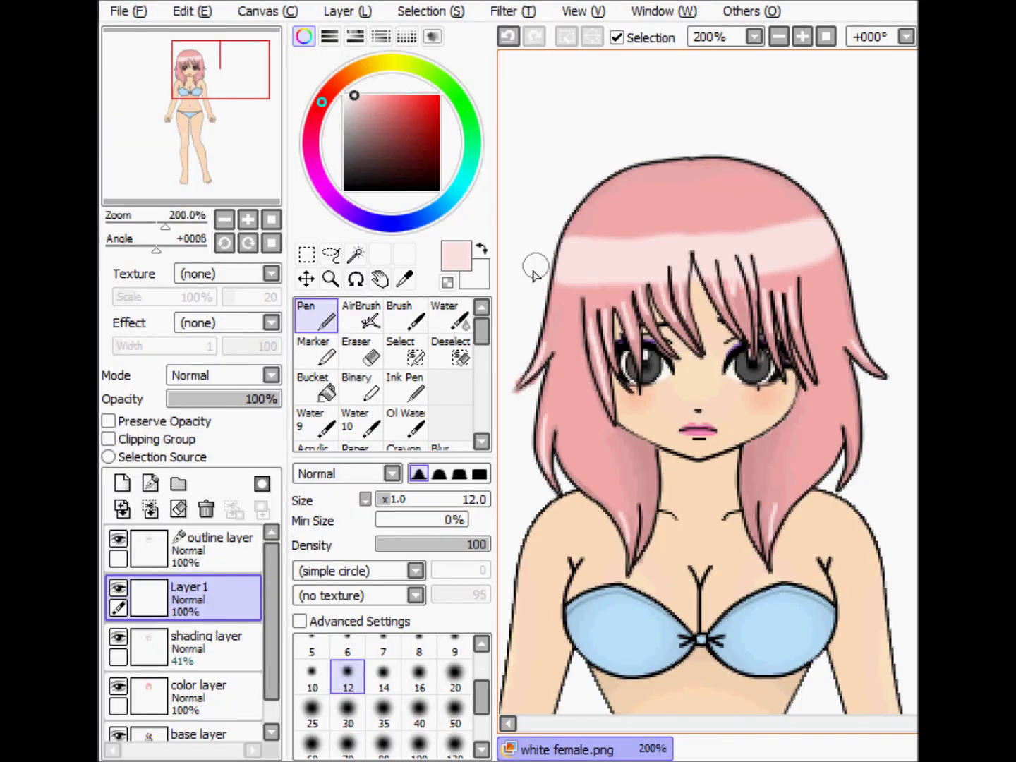
{"action": "left_click", "coordinate": [480, 474]}
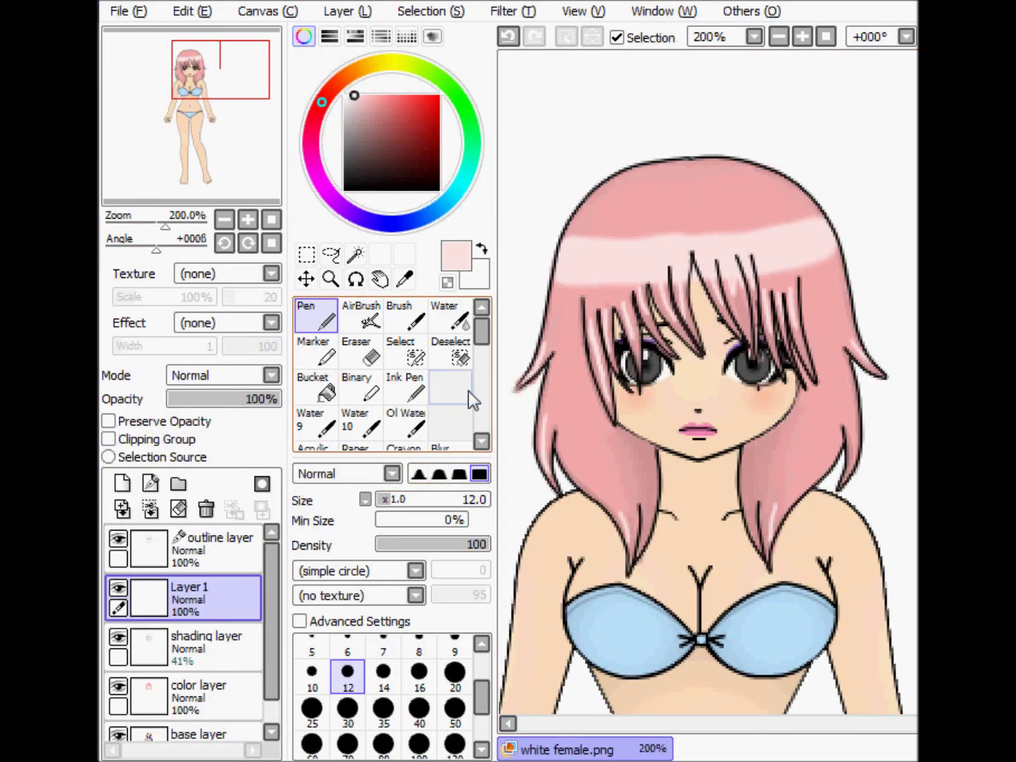
Step: Configure the Water 10 brush with size 3, blending 14 and density 26, undoing the test strokes on the hair
{"action": "left_click_drag", "start_coordinate": [481, 332], "coordinate": [483, 336]}
{"action": "left_click_drag", "start_coordinate": [484, 343], "coordinate": [483, 346]}
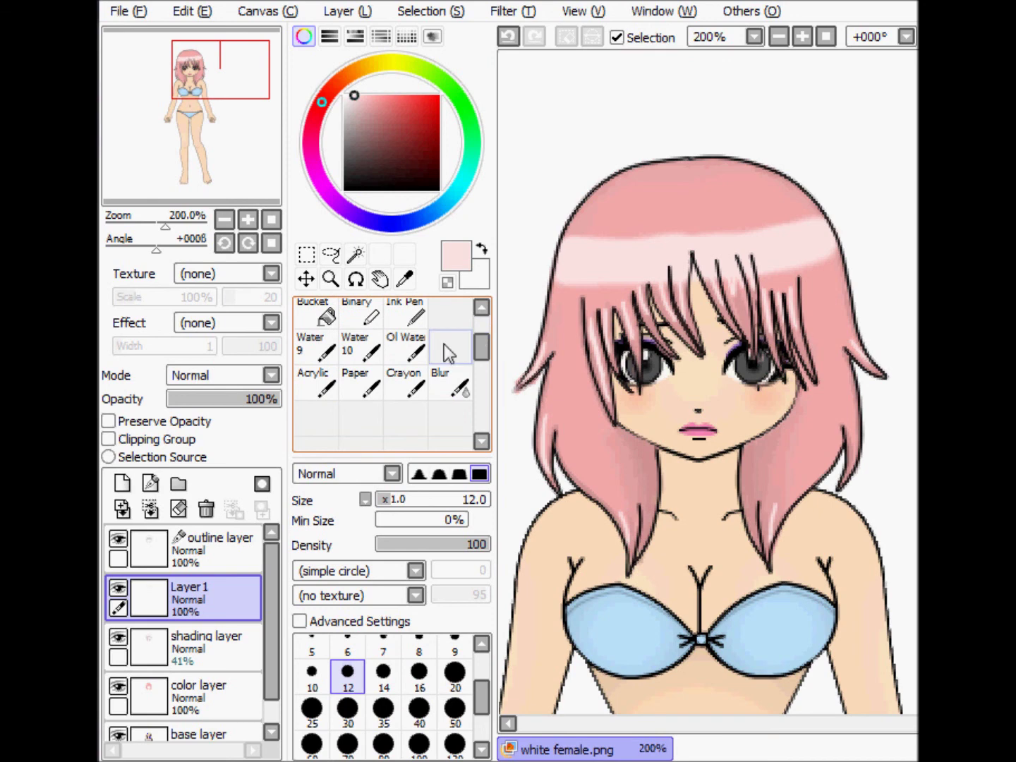
{"action": "left_click", "coordinate": [361, 348]}
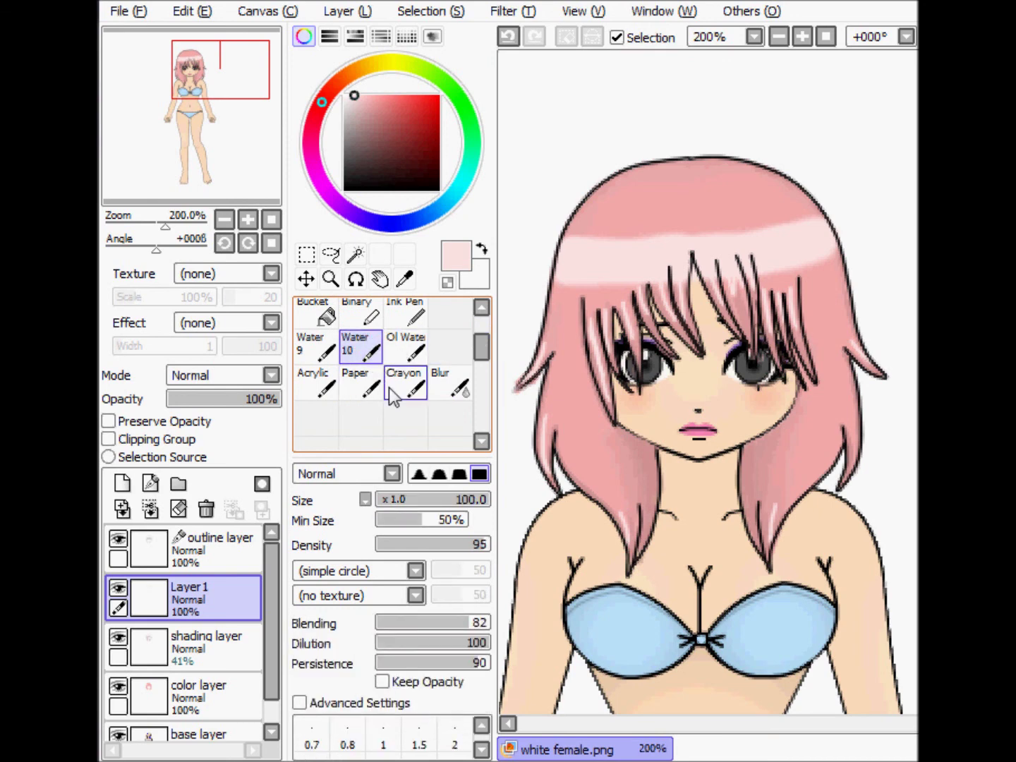
{"action": "left_click_drag", "start_coordinate": [430, 508], "coordinate": [384, 502]}
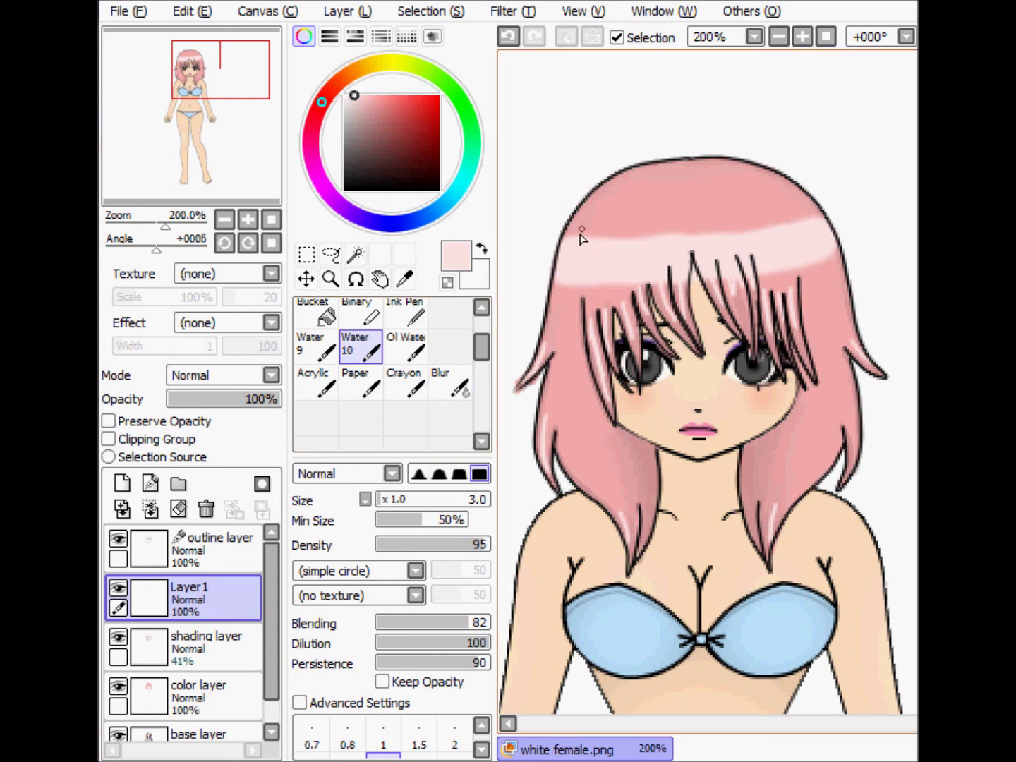
{"action": "left_click", "coordinate": [203, 15]}
{"action": "left_click", "coordinate": [204, 17]}
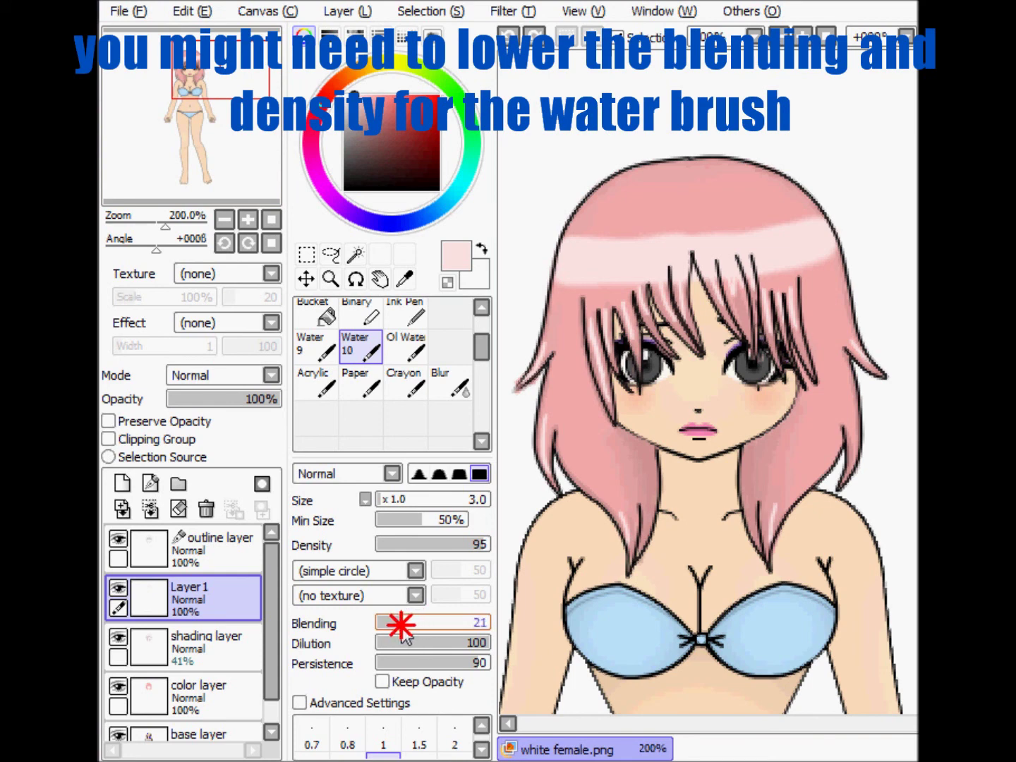
{"action": "left_click_drag", "start_coordinate": [393, 630], "coordinate": [392, 628]}
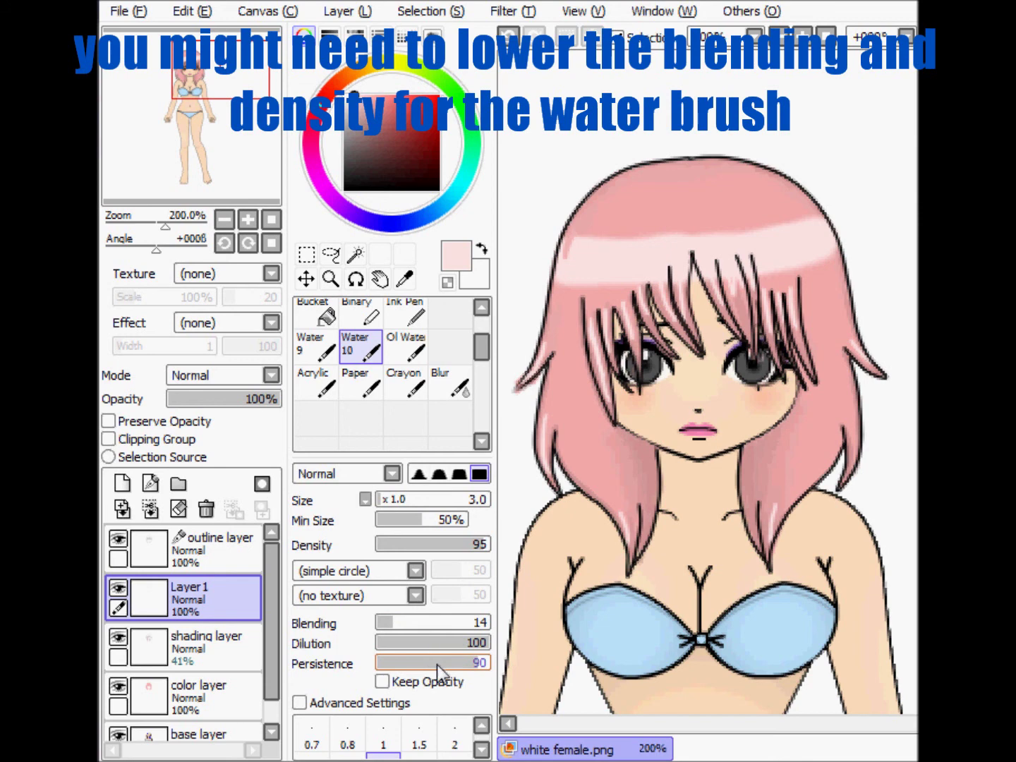
{"action": "left_click_drag", "start_coordinate": [455, 551], "coordinate": [402, 545]}
{"action": "left_click", "coordinate": [197, 11]}
{"action": "left_click", "coordinate": [216, 36]}
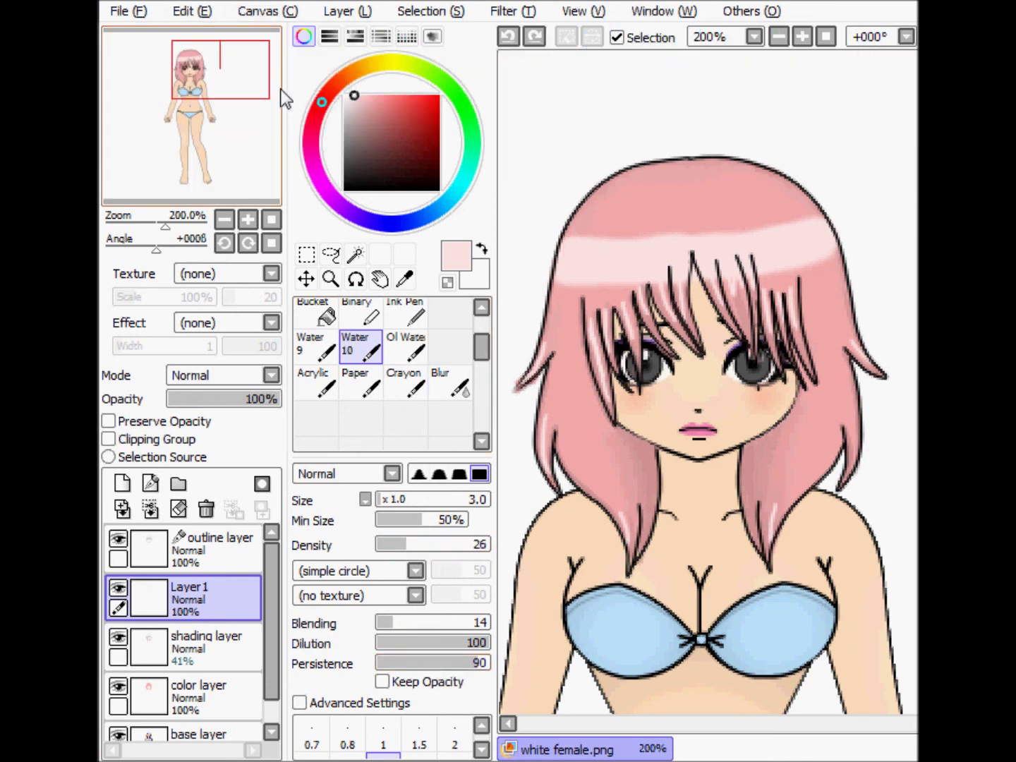
Step: Blend the left end of the crown's highlight band into the hair with fine Water 10 strokes, and raise the brush size to 4
{"action": "left_click_drag", "start_coordinate": [577, 222], "coordinate": [560, 261]}
{"action": "left_click_drag", "start_coordinate": [600, 207], "coordinate": [557, 302]}
{"action": "left_click_drag", "start_coordinate": [605, 210], "coordinate": [568, 267]}
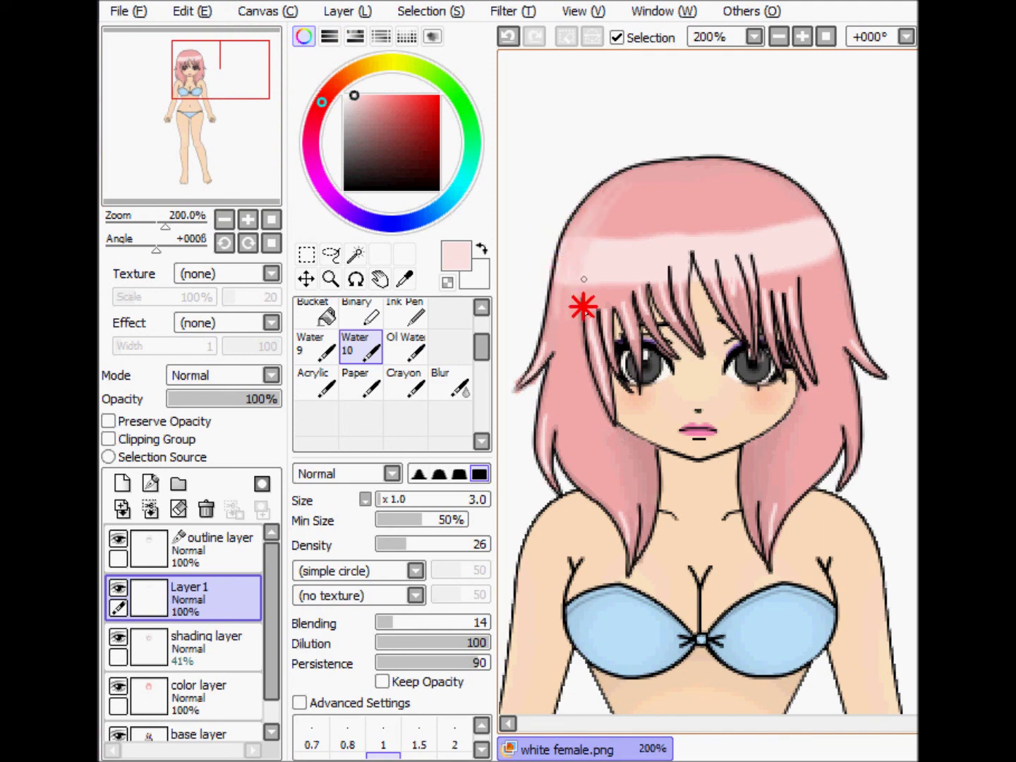
{"action": "key", "text": "bracketright"}
{"action": "key", "text": "bracketright"}
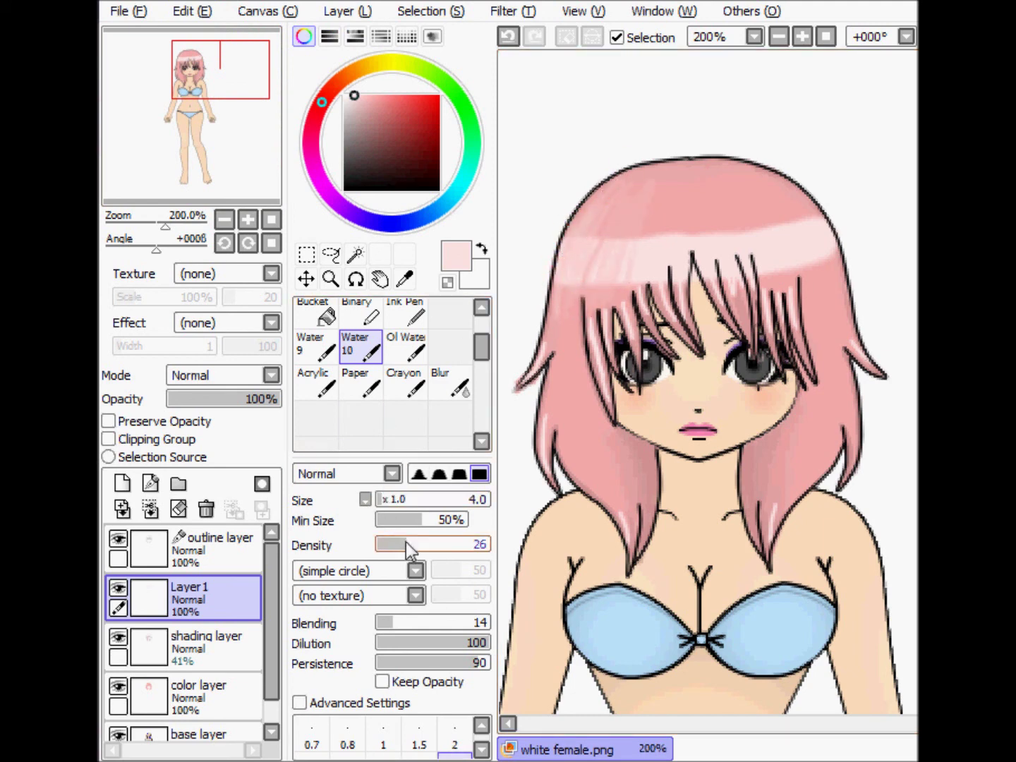
Step: Set the Water 10 brush to size 12 and blend the whole highlight band into the crown
{"action": "left_click", "coordinate": [390, 500]}
{"action": "left_click_drag", "start_coordinate": [587, 212], "coordinate": [562, 297]}
{"action": "left_click_drag", "start_coordinate": [611, 187], "coordinate": [599, 295]}
{"action": "left_click_drag", "start_coordinate": [641, 197], "coordinate": [632, 271]}
{"action": "mouse_move", "coordinate": [680, 190]}
{"action": "left_mouse_down"}
{"action": "mouse_move", "coordinate": [715, 186]}
{"action": "mouse_move", "coordinate": [814, 220]}
{"action": "mouse_move", "coordinate": [728, 161]}
{"action": "mouse_move", "coordinate": [622, 247]}
{"action": "mouse_move", "coordinate": [638, 207]}
{"action": "mouse_move", "coordinate": [612, 225]}
{"action": "mouse_move", "coordinate": [610, 285]}
{"action": "mouse_move", "coordinate": [668, 231]}
{"action": "mouse_move", "coordinate": [660, 276]}
{"action": "mouse_move", "coordinate": [688, 275]}
{"action": "mouse_move", "coordinate": [722, 228]}
{"action": "mouse_move", "coordinate": [760, 215]}
{"action": "mouse_move", "coordinate": [718, 196]}
{"action": "mouse_move", "coordinate": [782, 273]}
{"action": "mouse_move", "coordinate": [799, 222]}
{"action": "left_mouse_up"}
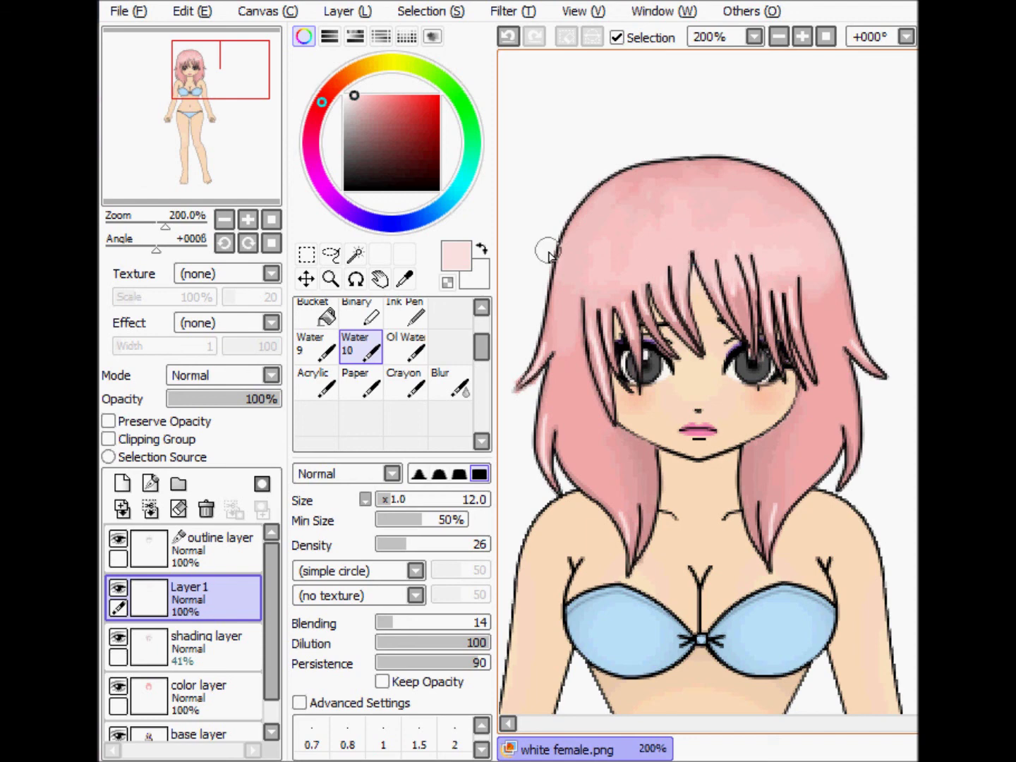
Step: Soften the side locks' highlights with the Ol Water brush at size 6 and smooth the crown and bangs with the Blur brush
{"action": "left_click", "coordinate": [408, 347]}
{"action": "mouse_move", "coordinate": [618, 403]}
{"action": "left_mouse_down"}
{"action": "mouse_move", "coordinate": [607, 292]}
{"action": "mouse_move", "coordinate": [626, 314]}
{"action": "mouse_move", "coordinate": [639, 287]}
{"action": "mouse_move", "coordinate": [676, 300]}
{"action": "mouse_move", "coordinate": [721, 288]}
{"action": "mouse_move", "coordinate": [767, 336]}
{"action": "mouse_move", "coordinate": [766, 309]}
{"action": "mouse_move", "coordinate": [873, 366]}
{"action": "mouse_move", "coordinate": [765, 526]}
{"action": "left_mouse_up"}
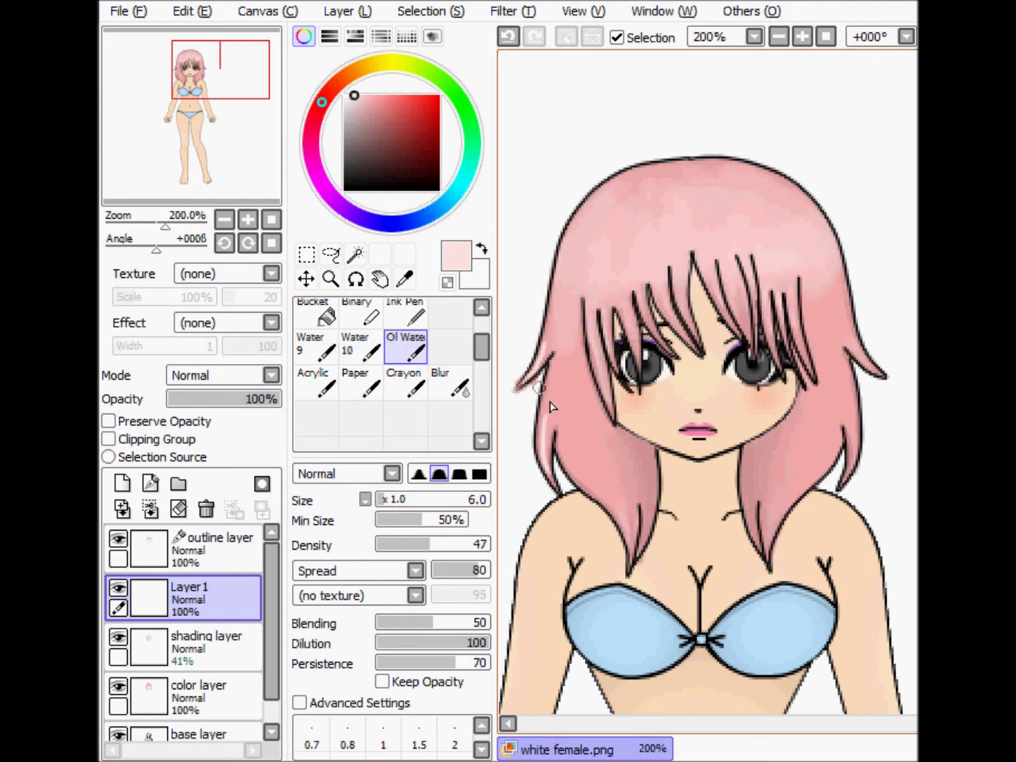
{"action": "left_click", "coordinate": [224, 220]}
{"action": "left_click_drag", "start_coordinate": [214, 156], "coordinate": [247, 163]}
{"action": "mouse_move", "coordinate": [482, 348]}
{"action": "left_mouse_down"}
{"action": "mouse_move", "coordinate": [479, 334]}
{"action": "mouse_move", "coordinate": [477, 341]}
{"action": "left_mouse_up"}
{"action": "left_click", "coordinate": [451, 415]}
{"action": "left_click_drag", "start_coordinate": [670, 264], "coordinate": [686, 261]}
{"action": "mouse_move", "coordinate": [710, 305]}
{"action": "left_mouse_down"}
{"action": "mouse_move", "coordinate": [749, 324]}
{"action": "mouse_move", "coordinate": [619, 338]}
{"action": "left_mouse_up"}
{"action": "left_click_drag", "start_coordinate": [197, 146], "coordinate": [216, 193]}
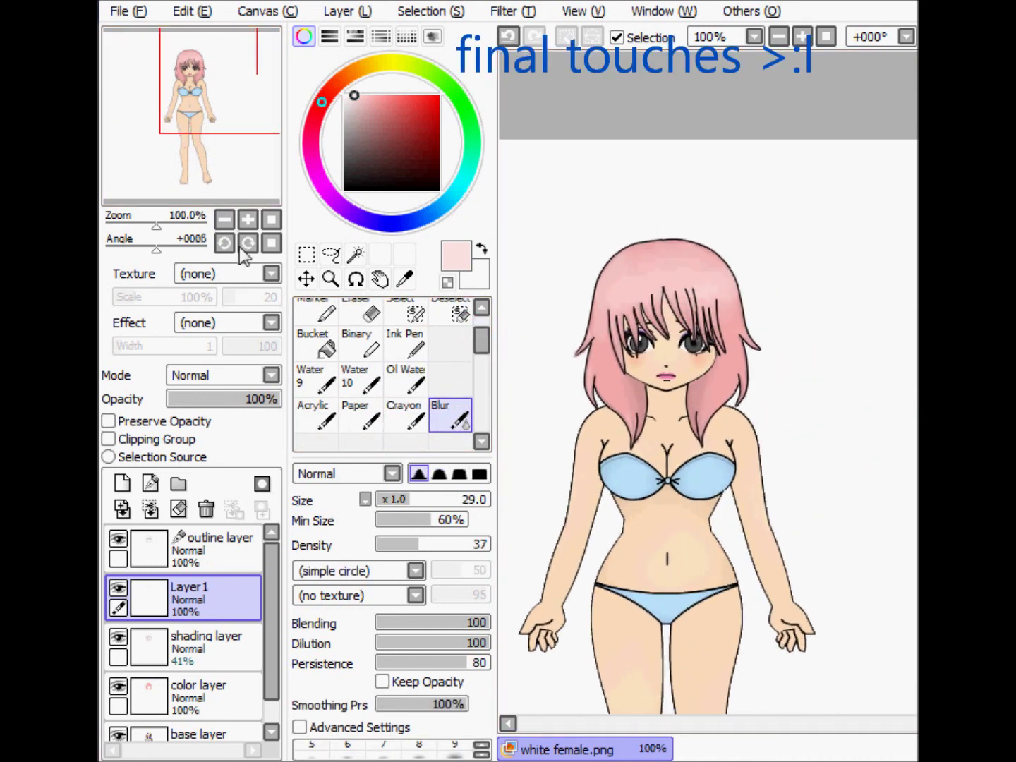
Step: Paint pale highlights on the lower side locks on both sides of the neck with the Brush at size 2
{"action": "scroll", "coordinate": [406, 353], "scroll_direction": "up", "scroll_amount": 2}
{"action": "left_click", "coordinate": [406, 317]}
{"action": "left_click_drag", "start_coordinate": [595, 383], "coordinate": [624, 403]}
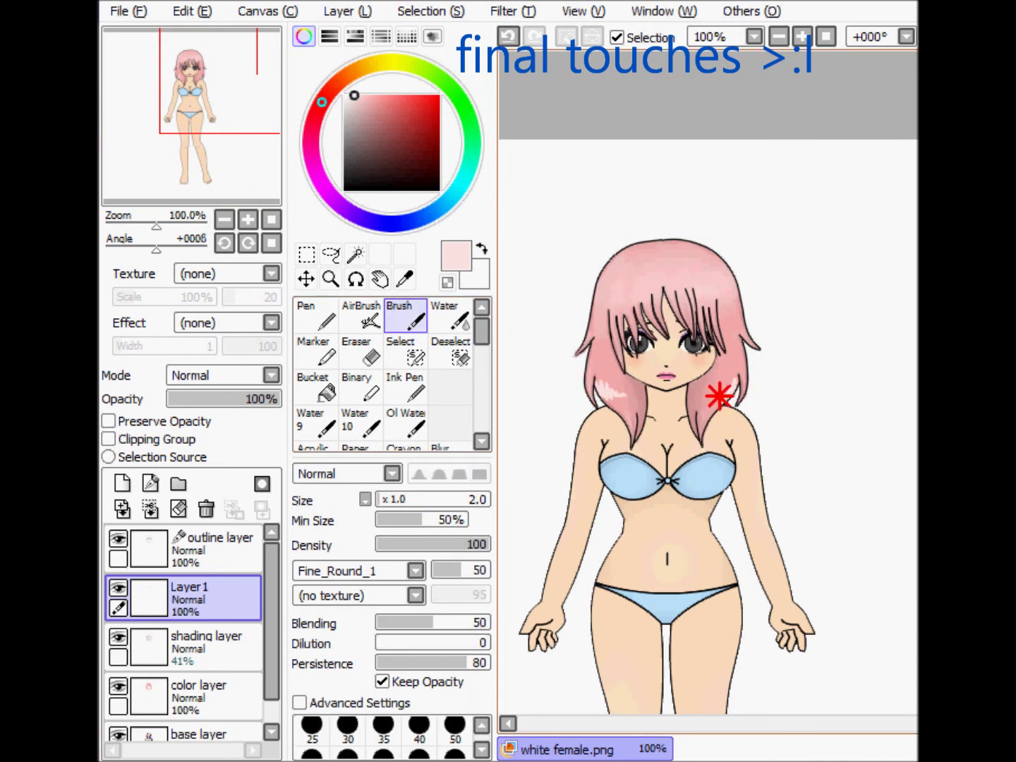
Step: Blend the new highlights on both lower side locks into the hair with the Water 10 brush
{"action": "scroll", "coordinate": [482, 339], "scroll_direction": "down", "scroll_amount": 1}
{"action": "left_click", "coordinate": [361, 391]}
{"action": "left_click_drag", "start_coordinate": [610, 391], "coordinate": [622, 400]}
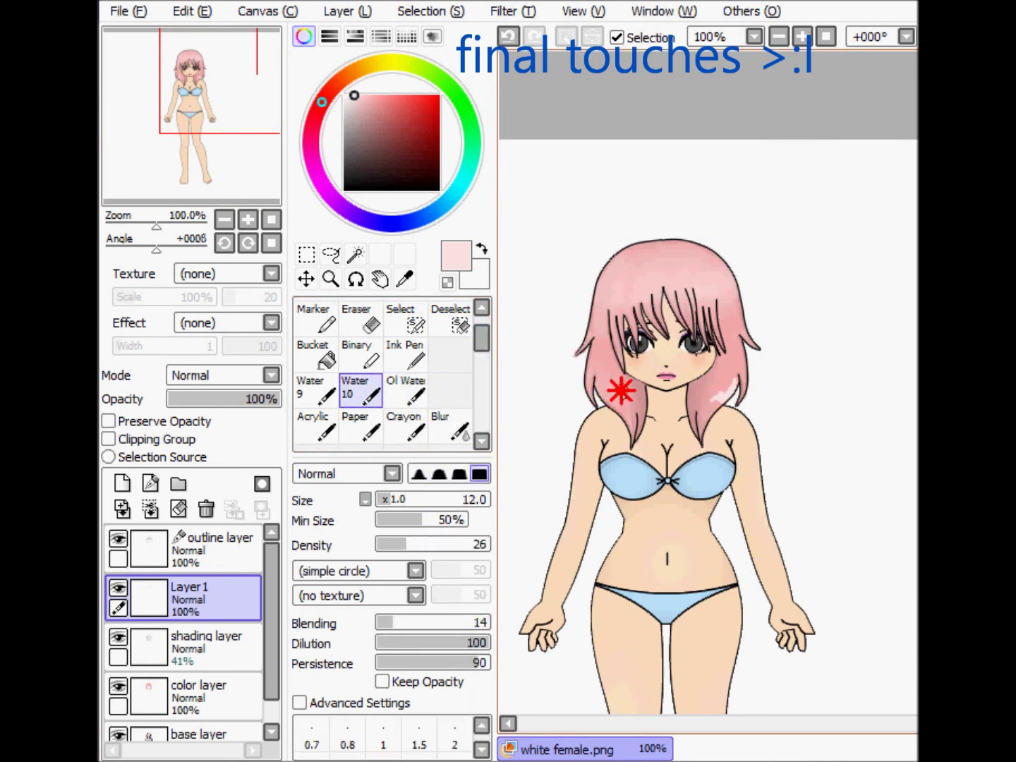
{"action": "left_click_drag", "start_coordinate": [733, 379], "coordinate": [732, 377]}
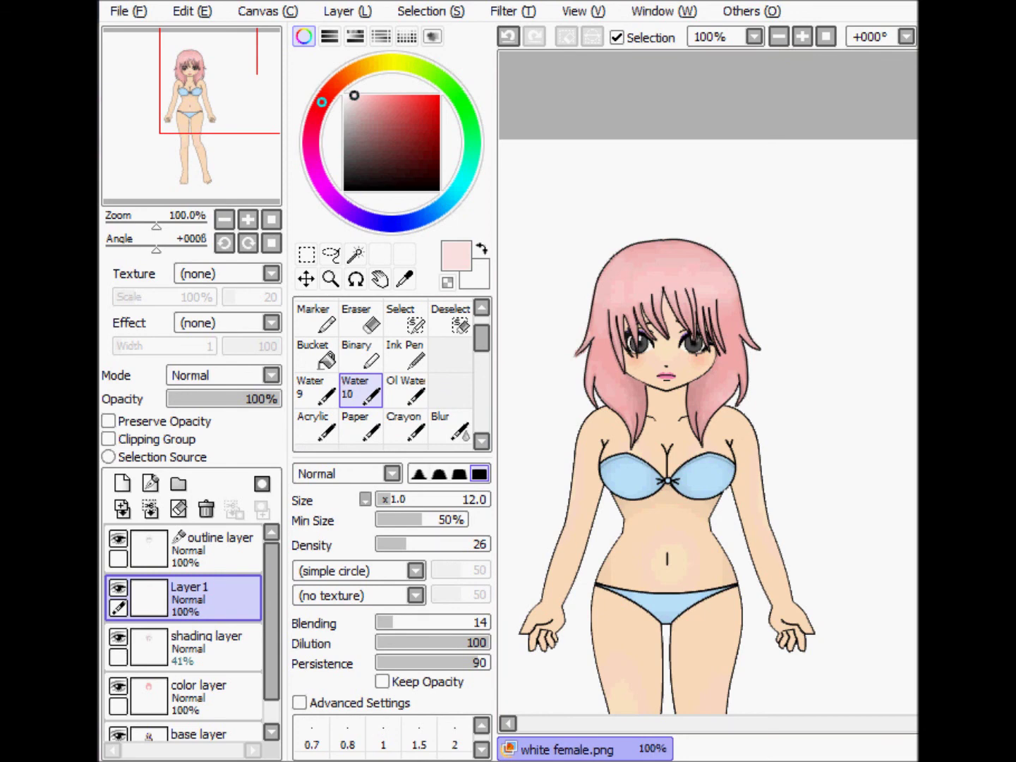